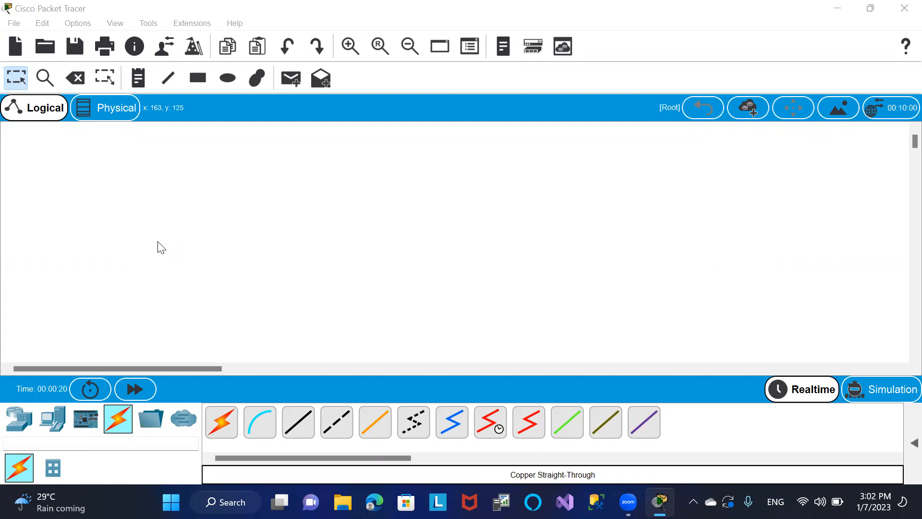
# Place a 1941 router in the upper middle of the workspace and a 2960-24TT switch below it on each side
pyautogui.click(31, 414)
pyautogui.moveTo(20, 469); pyautogui.dragTo(437, 159)
pyautogui.moveTo(57, 473); pyautogui.dragTo(302, 227)
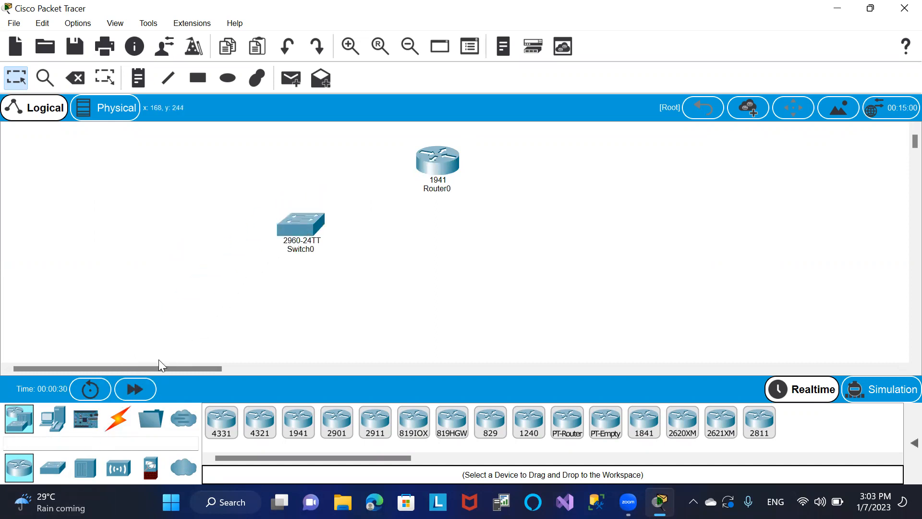
pyautogui.moveTo(53, 468); pyautogui.dragTo(558, 237)
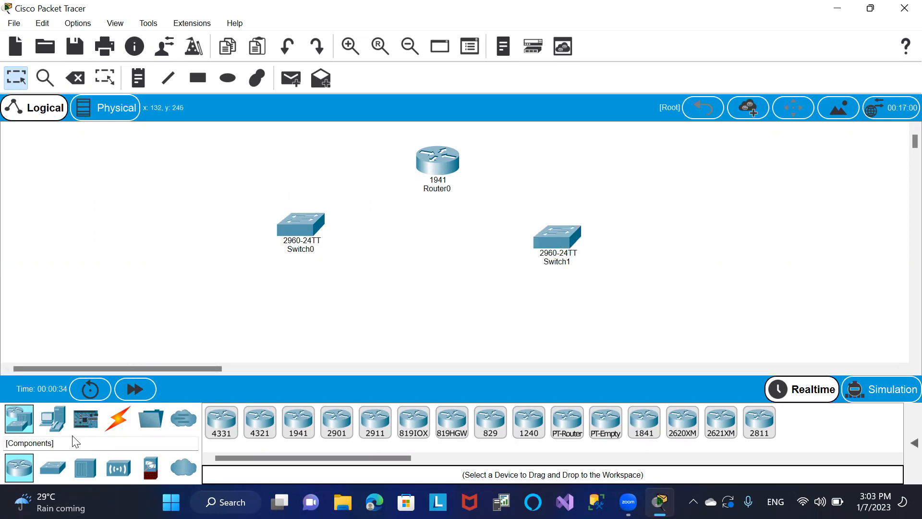
# Place three PCs around Switch0, and two PCs and a laptop around Switch1
pyautogui.click(55, 425)
pyautogui.moveTo(208, 425); pyautogui.dragTo(238, 180)
pyautogui.moveTo(220, 419); pyautogui.dragTo(163, 333)
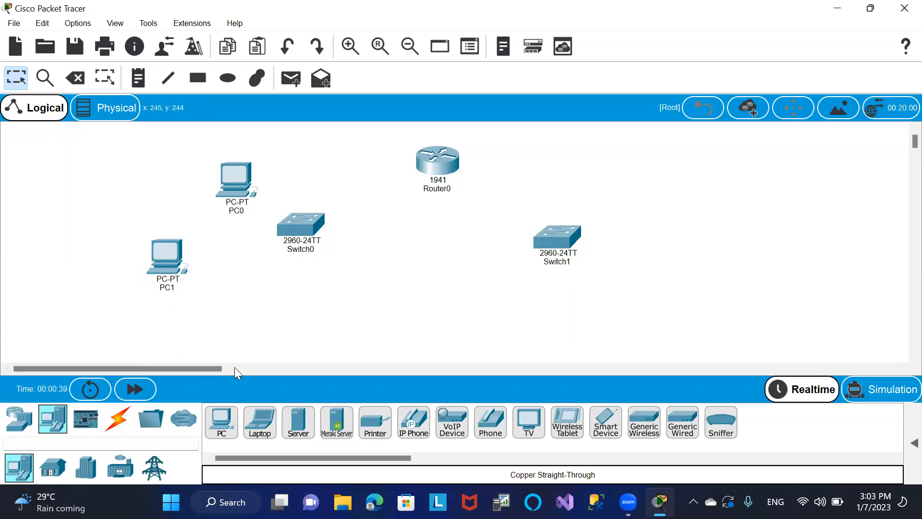
pyautogui.moveTo(221, 420); pyautogui.dragTo(253, 327)
pyautogui.moveTo(229, 419); pyautogui.dragTo(438, 294)
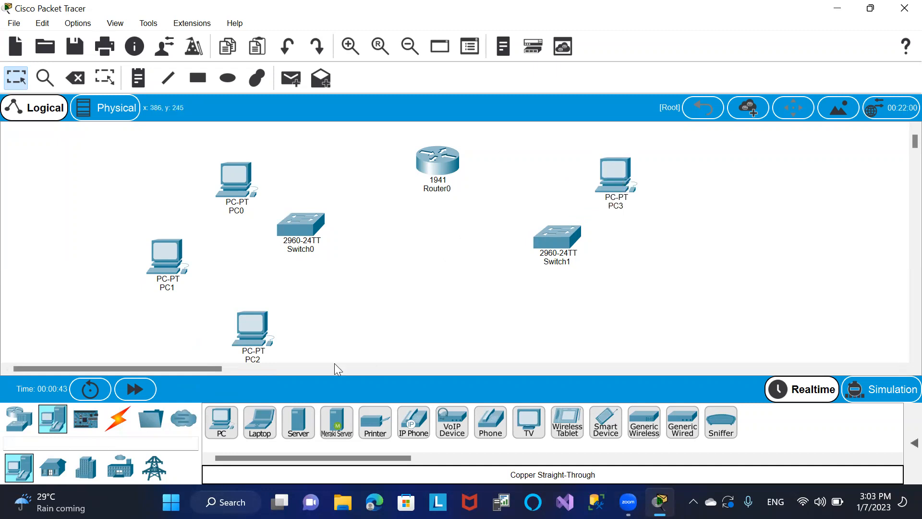
pyautogui.moveTo(221, 421); pyautogui.dragTo(676, 232)
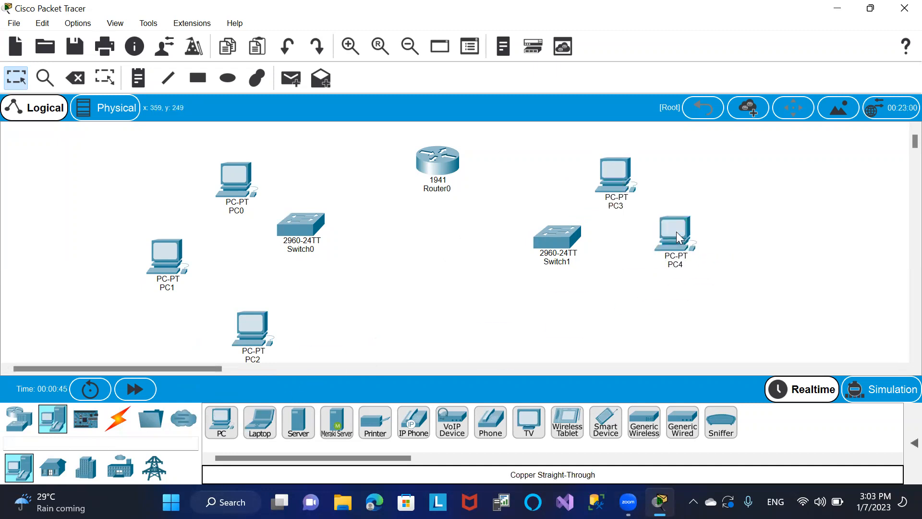
pyautogui.moveTo(260, 420); pyautogui.dragTo(643, 318)
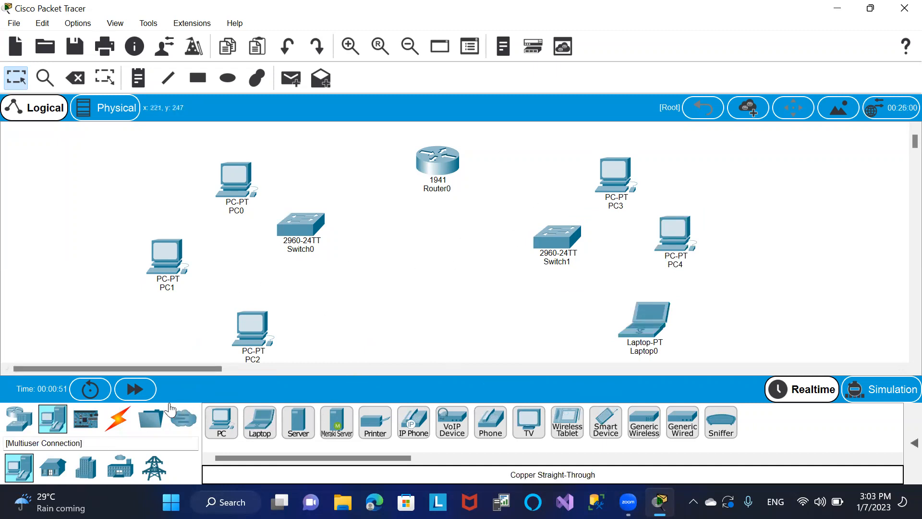
# Connect PC0's FastEthernet0 to Switch0's FastEthernet0/1 with a copper straight-through cable
pyautogui.click(118, 418)
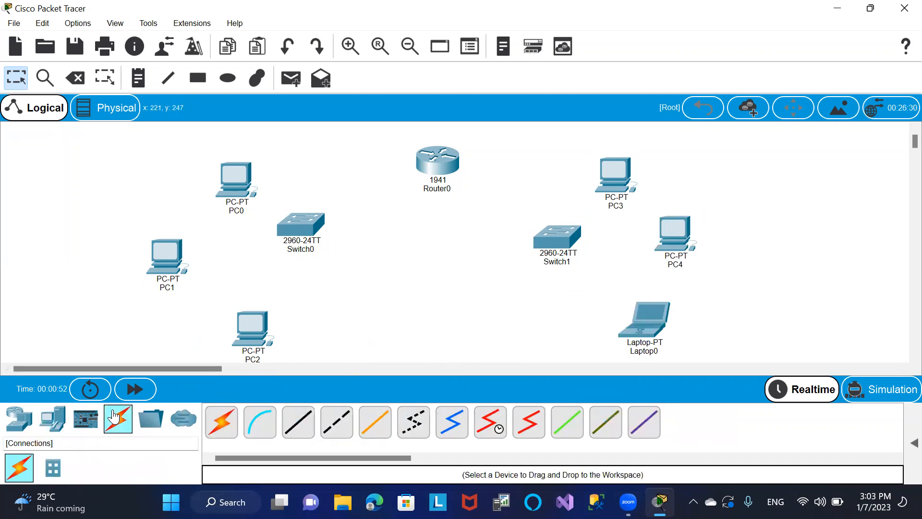
pyautogui.click(298, 422)
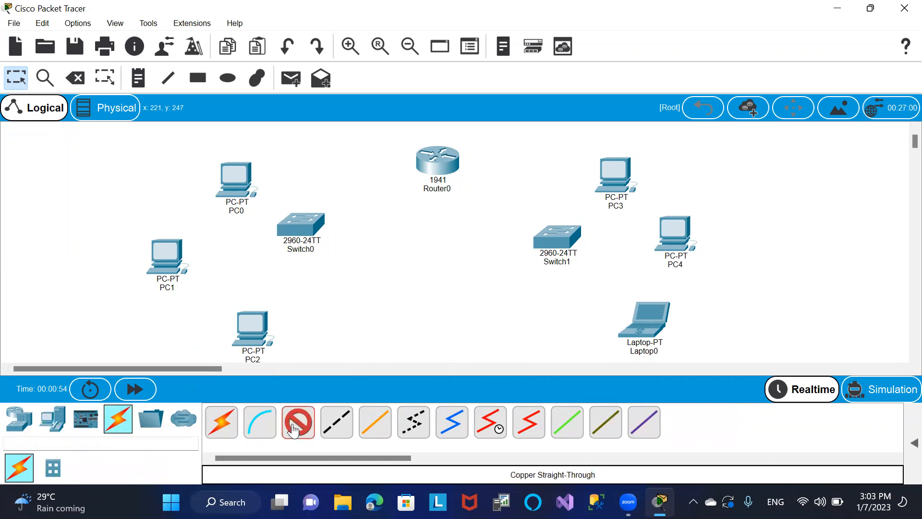
pyautogui.click(173, 250)
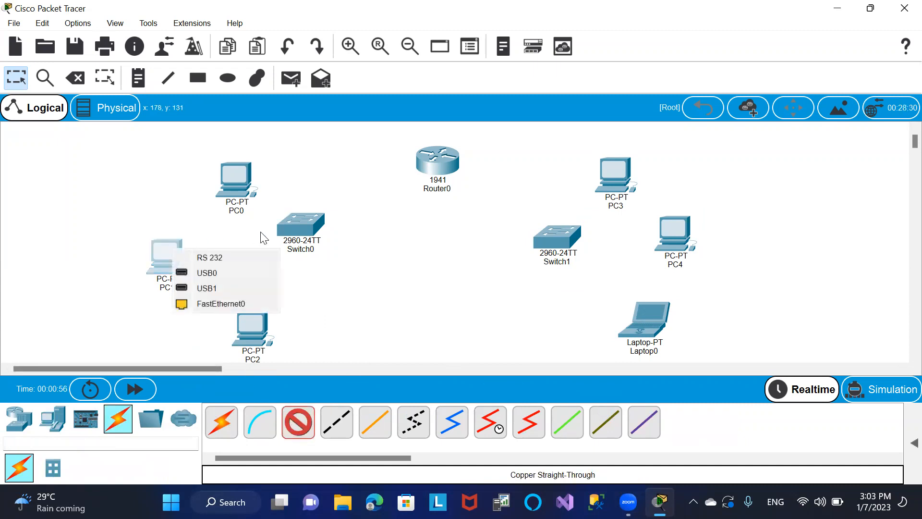
pyautogui.click(229, 303)
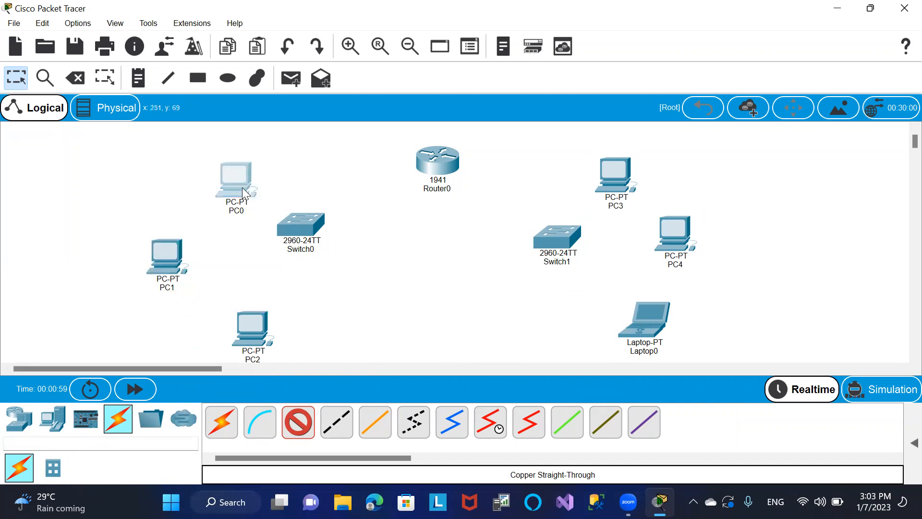
pyautogui.click(243, 190)
pyautogui.click(268, 244)
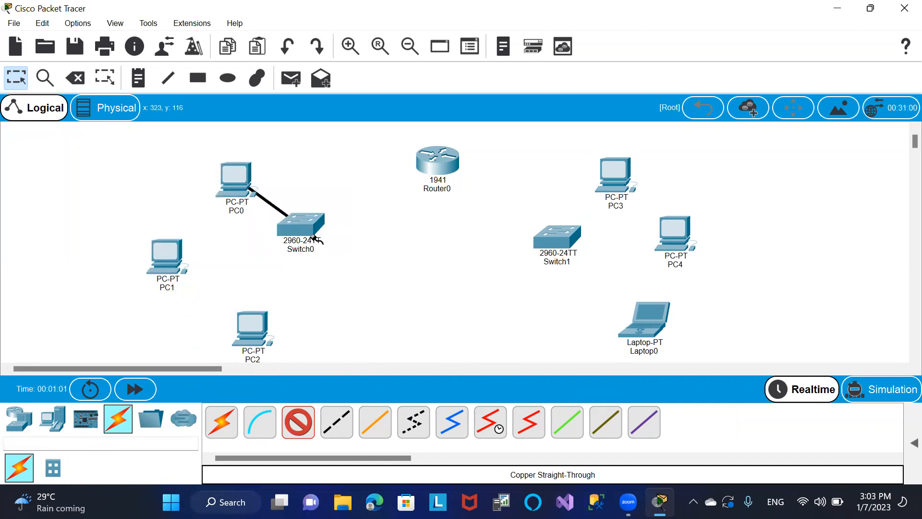
pyautogui.click(316, 239)
pyautogui.click(414, 22)
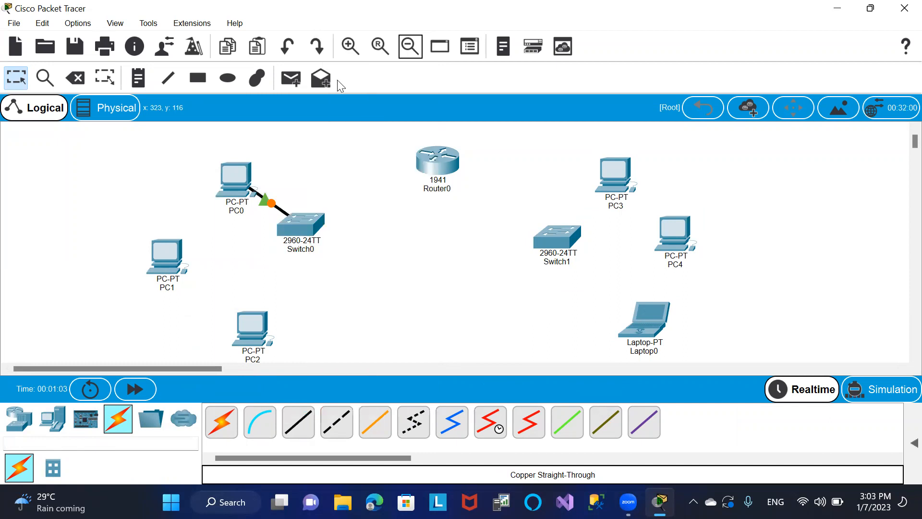
# Connect PC1's FastEthernet0 to Switch0's FastEthernet0/2 with a copper straight-through cable
pyautogui.click(310, 421)
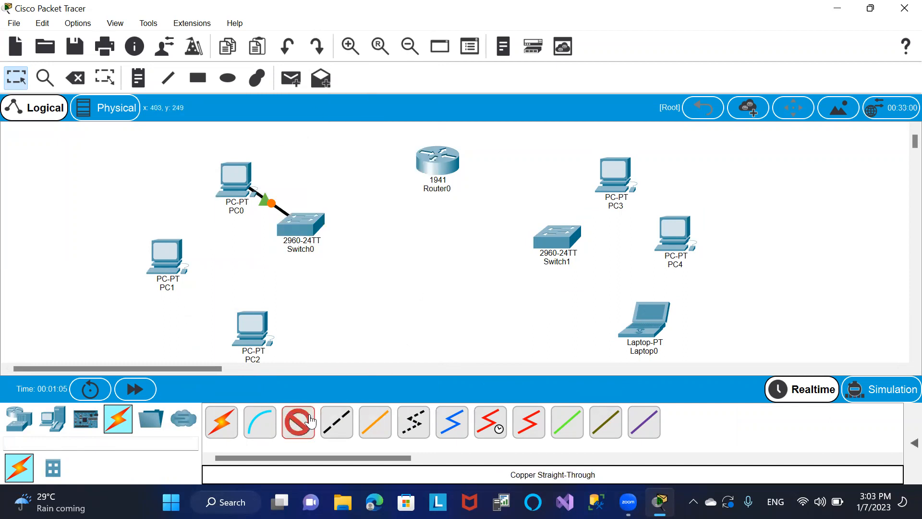
pyautogui.click(168, 262)
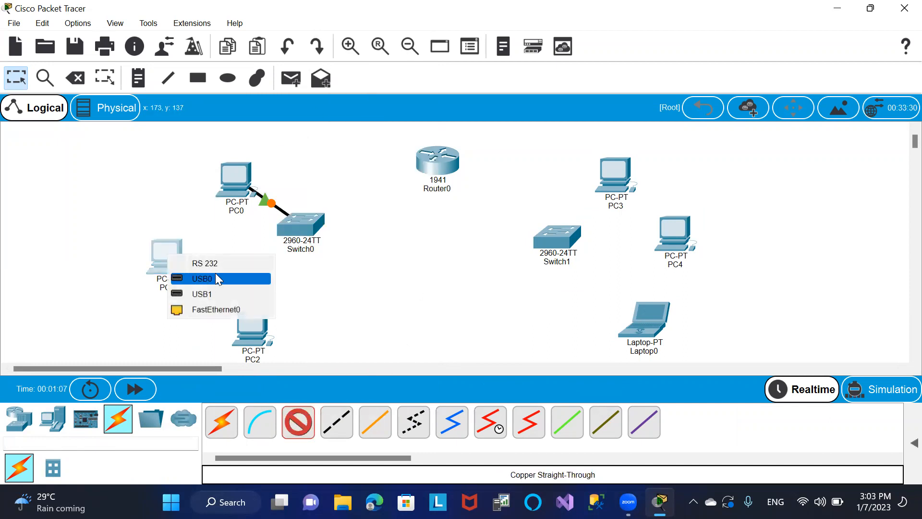
pyautogui.click(219, 310)
pyautogui.click(288, 228)
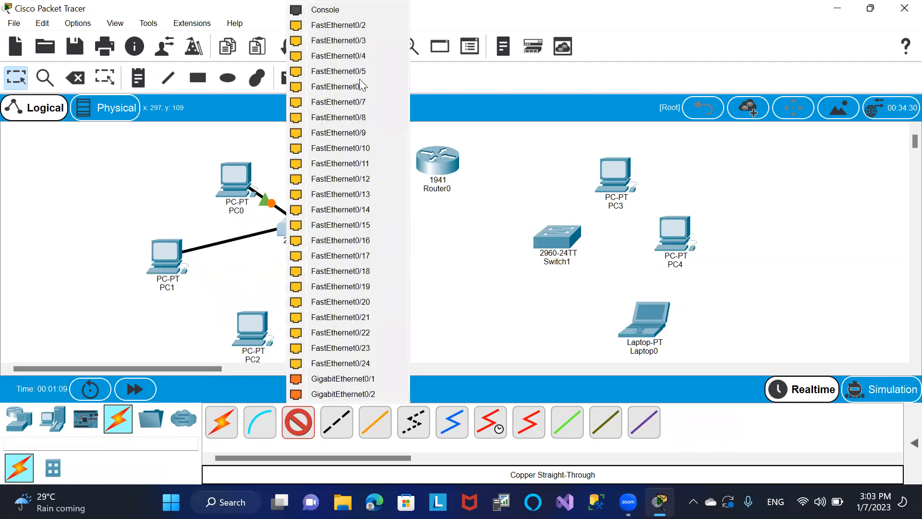
pyautogui.click(369, 27)
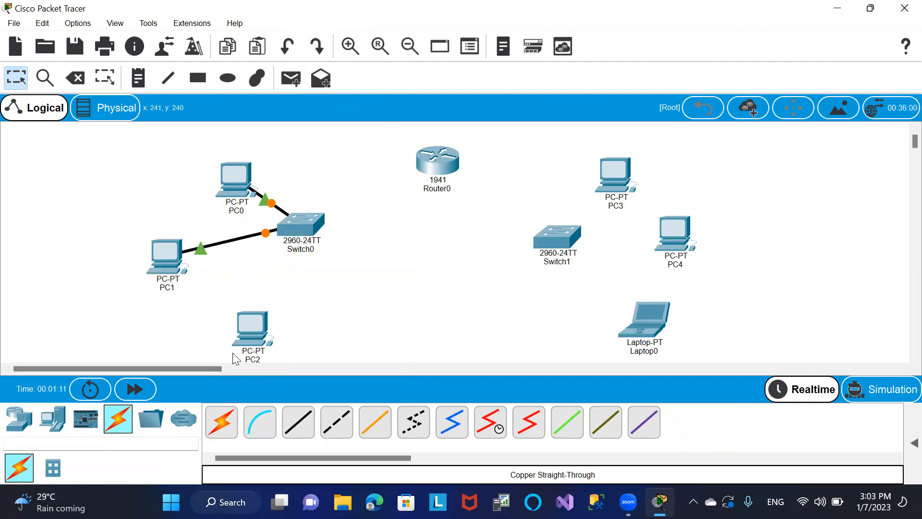
# Connect PC2's FastEthernet0 to Switch0's FastEthernet0/3 with a copper straight-through cable
pyautogui.click(310, 433)
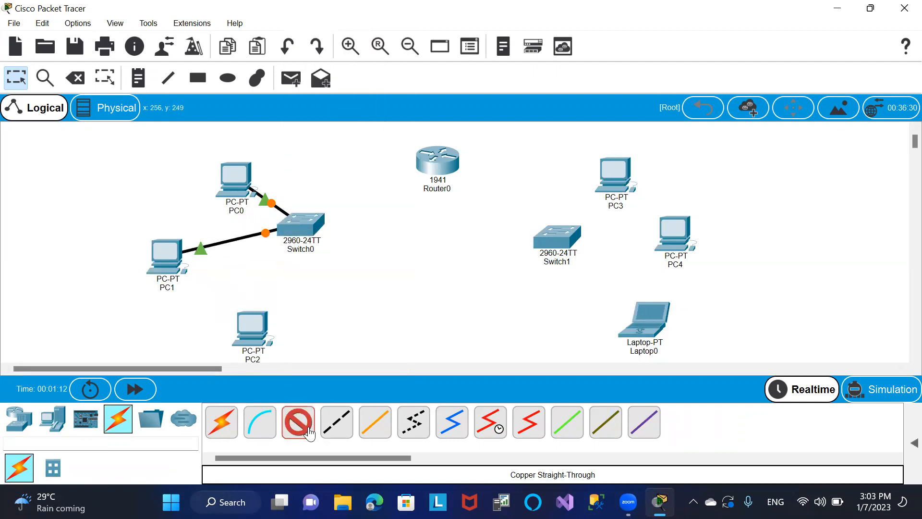
pyautogui.click(257, 321)
pyautogui.click(289, 376)
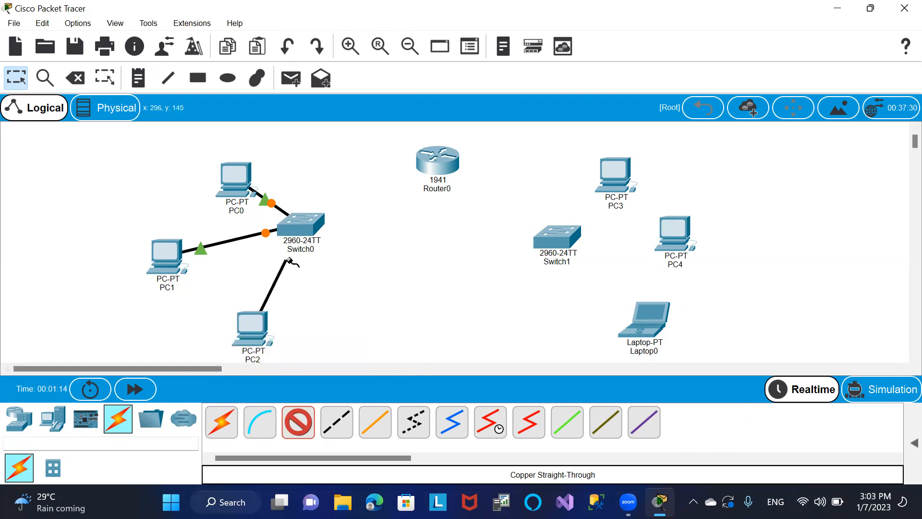
pyautogui.click(299, 223)
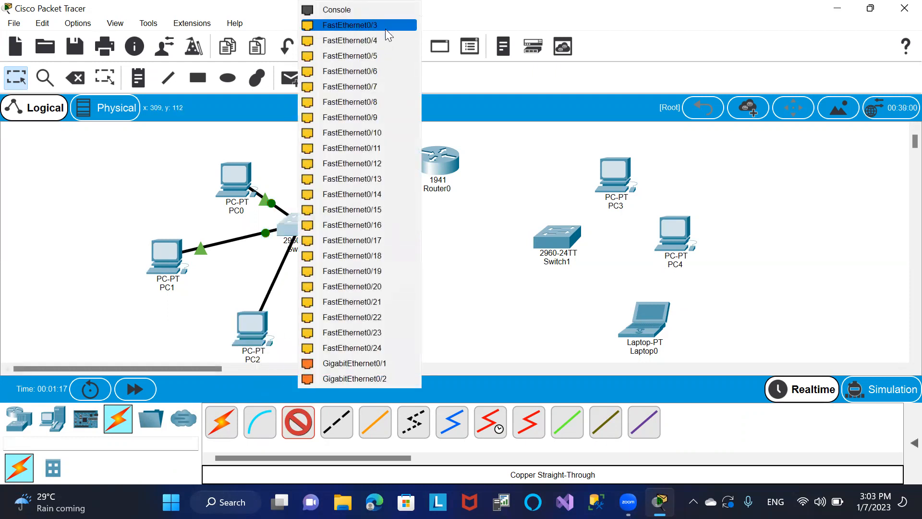
pyautogui.click(385, 28)
# Connect PC3's FastEthernet0 to Switch1's FastEthernet0/3 with a copper straight-through cable
pyautogui.click(298, 421)
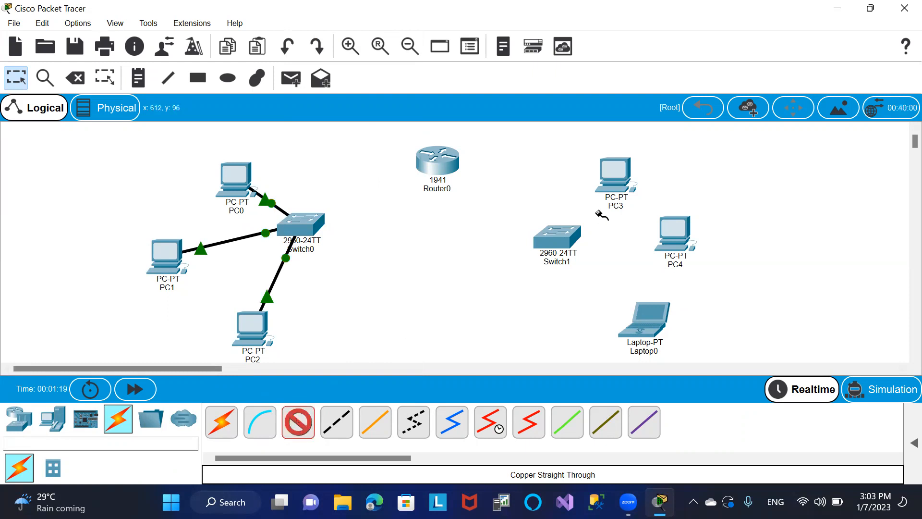
pyautogui.click(610, 180)
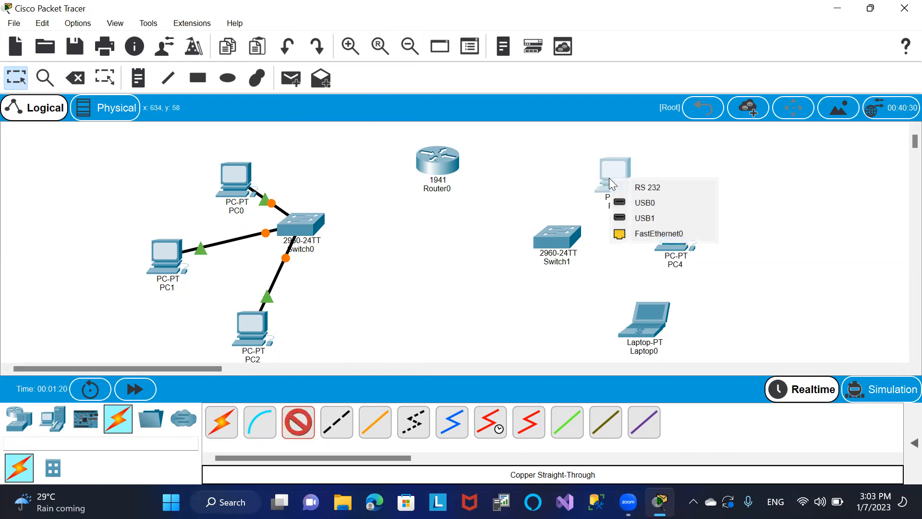
pyautogui.click(632, 236)
pyautogui.click(557, 236)
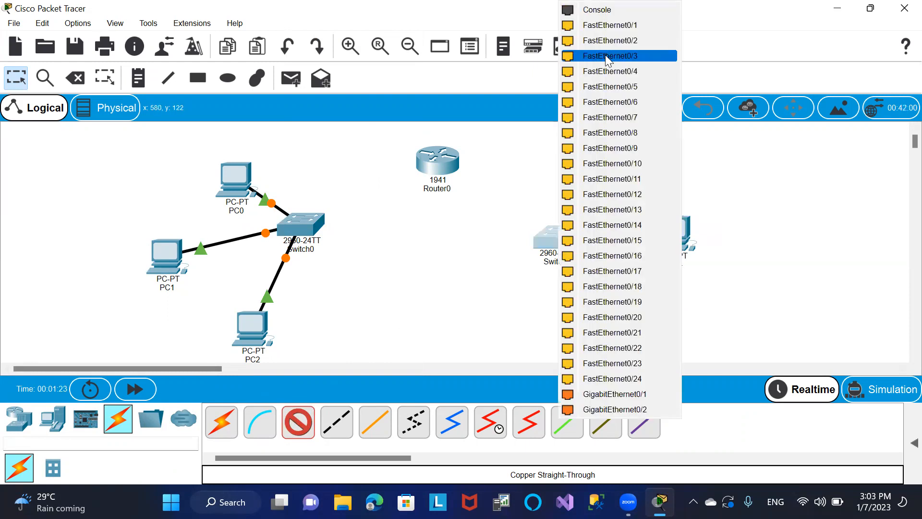
pyautogui.click(605, 56)
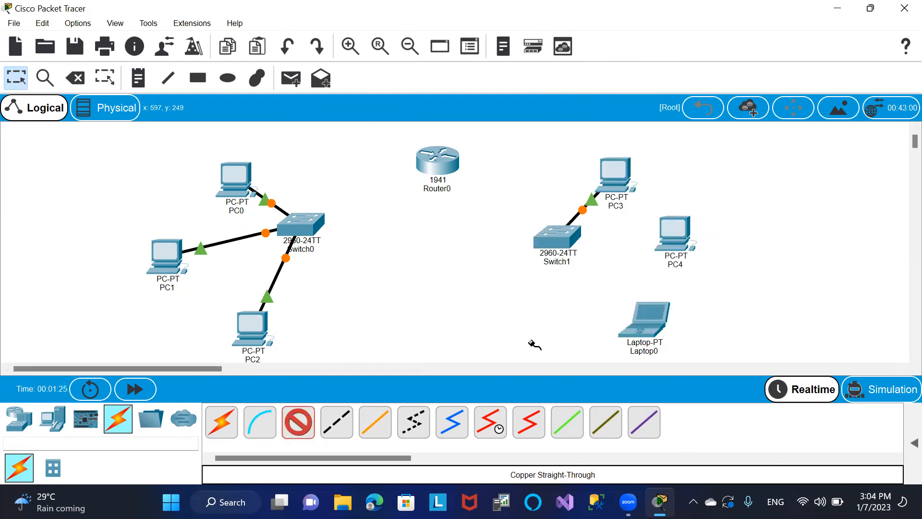
# Connect PC4's FastEthernet0 to Switch1's FastEthernet0/2 with a copper straight-through cable
pyautogui.click(679, 234)
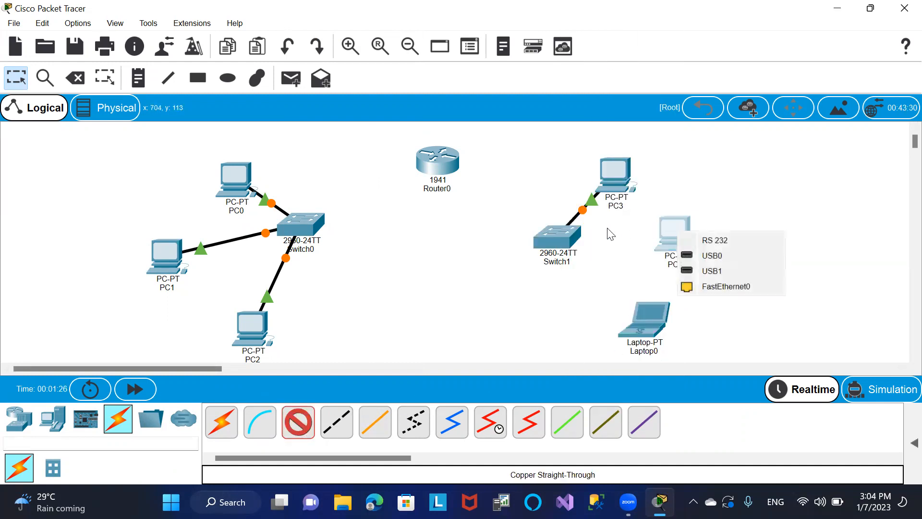
pyautogui.click(689, 286)
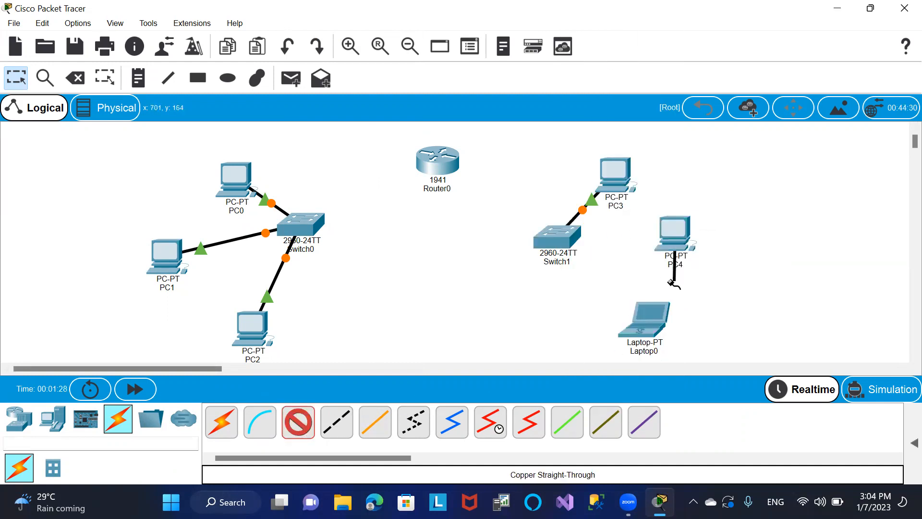
pyautogui.click(561, 244)
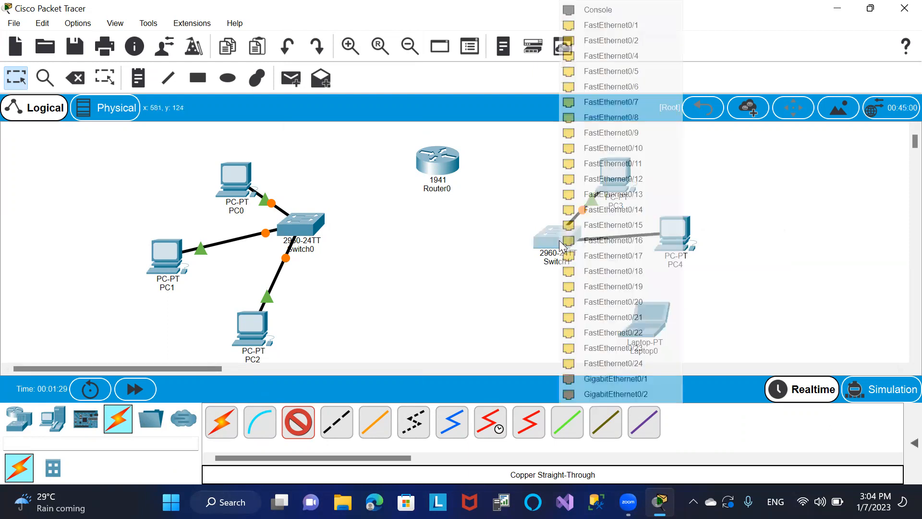
pyautogui.click(611, 29)
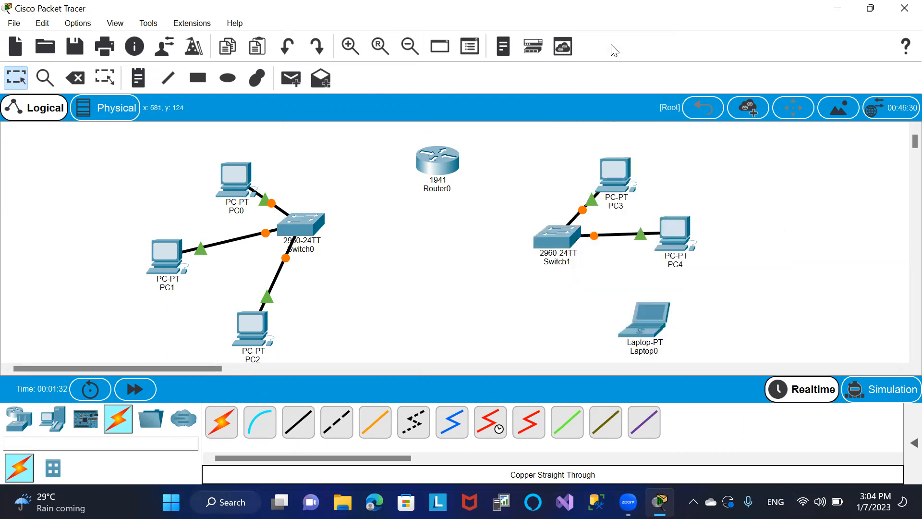
# Connect Laptop0's FastEthernet0 to Switch1's FastEthernet0/1 with a copper straight-through cable
pyautogui.click(298, 425)
pyautogui.click(638, 321)
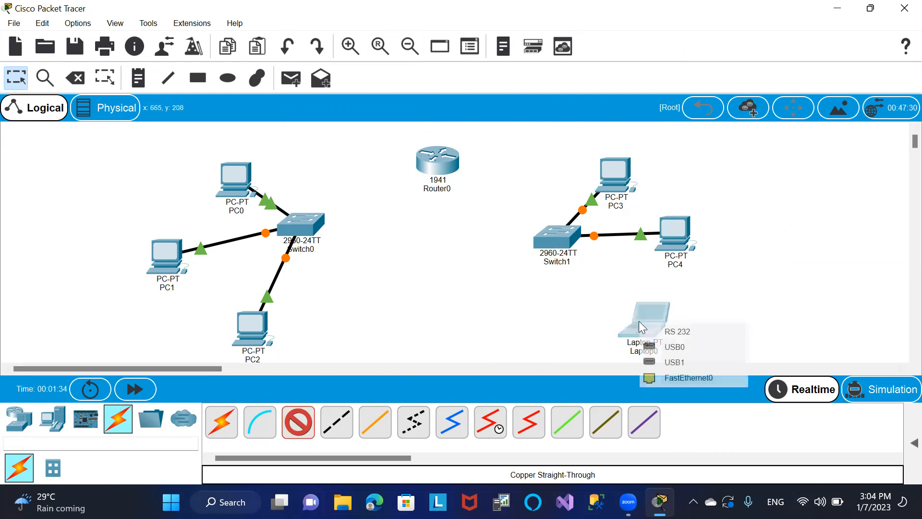
pyautogui.click(670, 377)
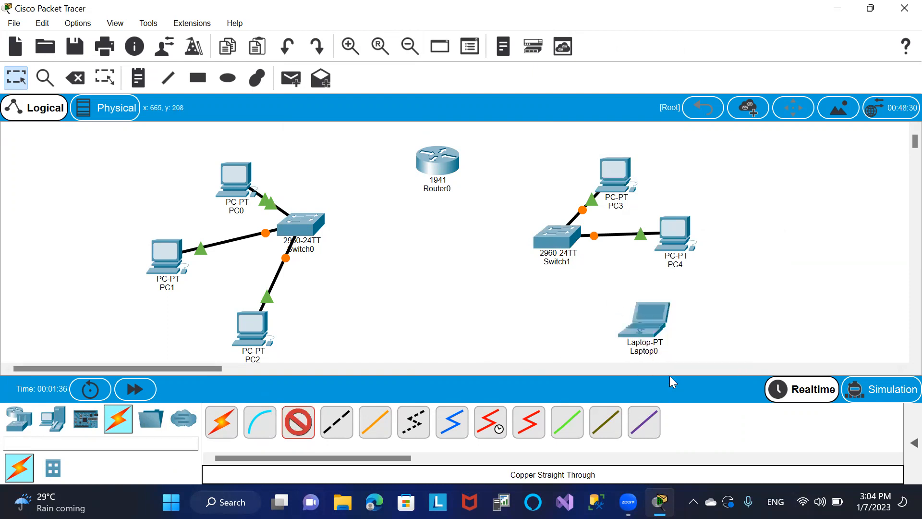
pyautogui.click(573, 250)
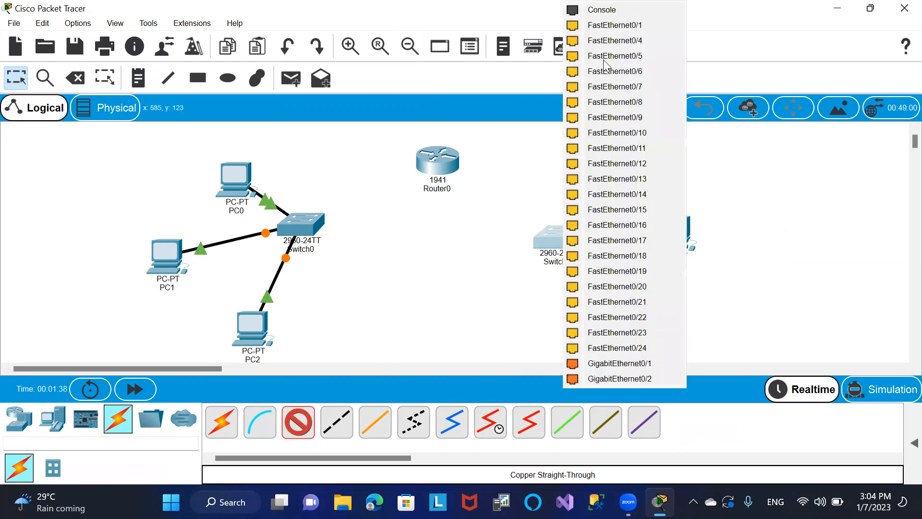
pyautogui.click(622, 22)
# Connect Switch0's FastEthernet0/4 to Router0's GigabitEthernet0/0 with a copper straight-through cable
pyautogui.click(303, 421)
pyautogui.click(315, 224)
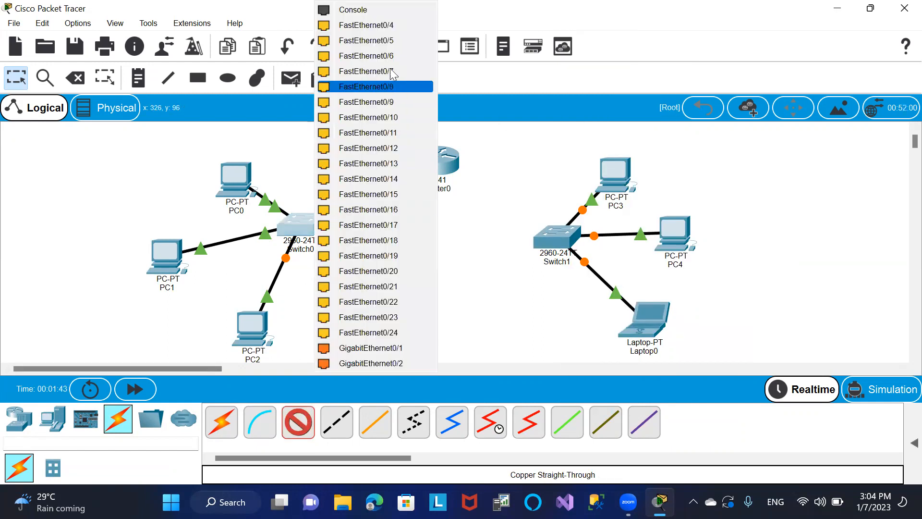
pyautogui.click(394, 24)
pyautogui.click(431, 165)
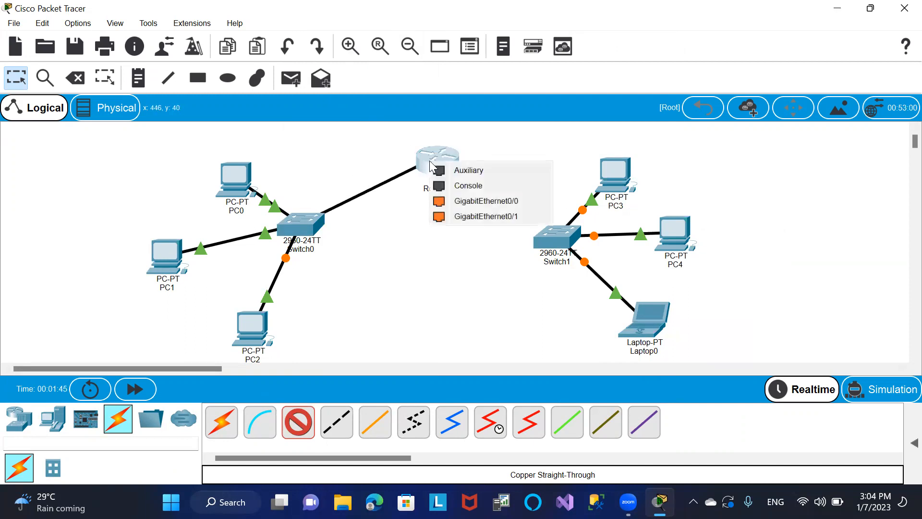
pyautogui.click(458, 202)
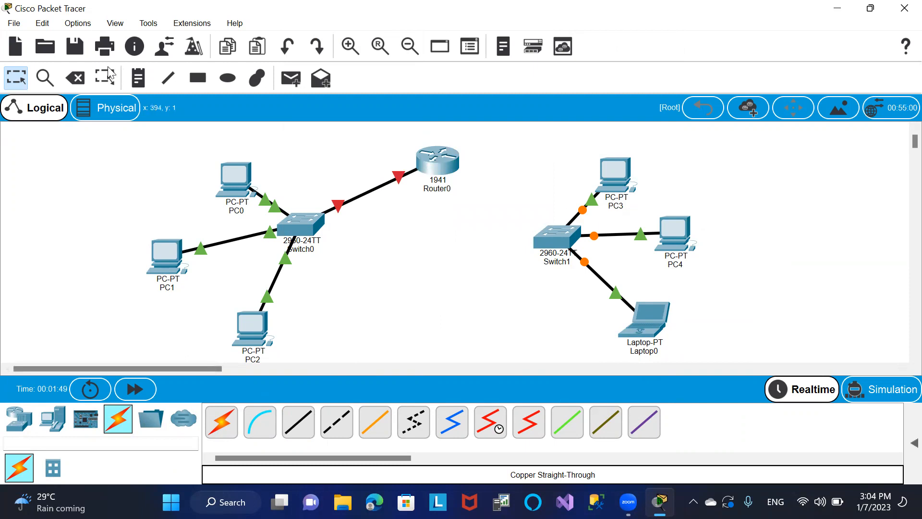
# Delete the 1941 router from the workspace together with its link to Switch0
pyautogui.click(76, 77)
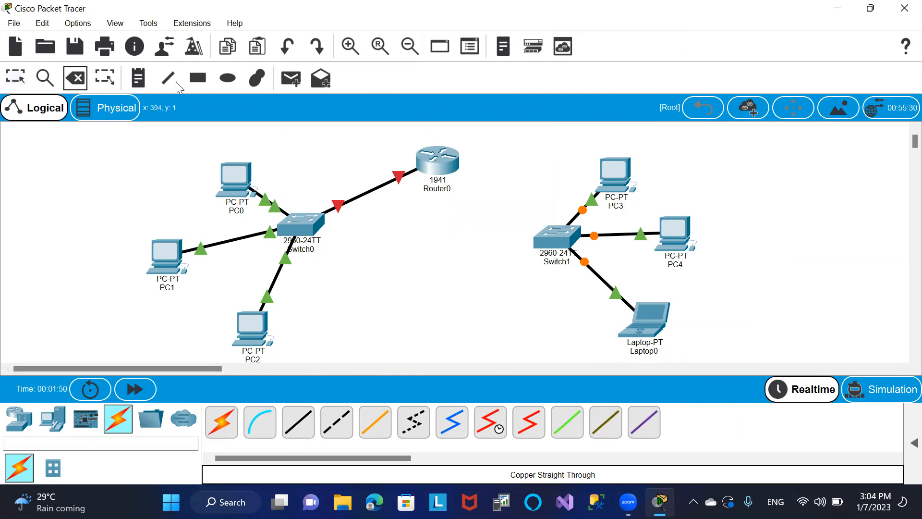
pyautogui.click(423, 161)
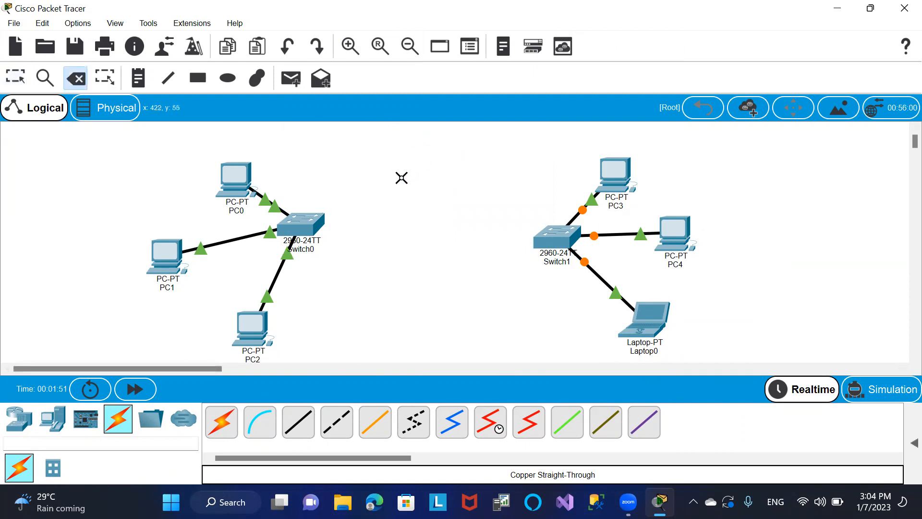
# Place a 4331 router between the switches and connect Switch0's FastEthernet0/4 to its first GigabitEthernet port with a copper straight-through cable
pyautogui.click(34, 426)
pyautogui.moveTo(222, 422); pyautogui.dragTo(428, 185)
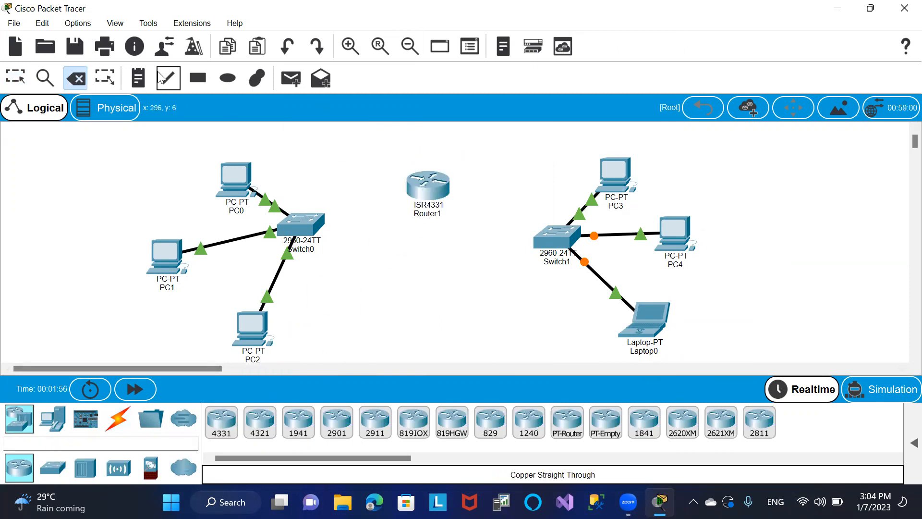
pyautogui.click(130, 421)
pyautogui.click(298, 422)
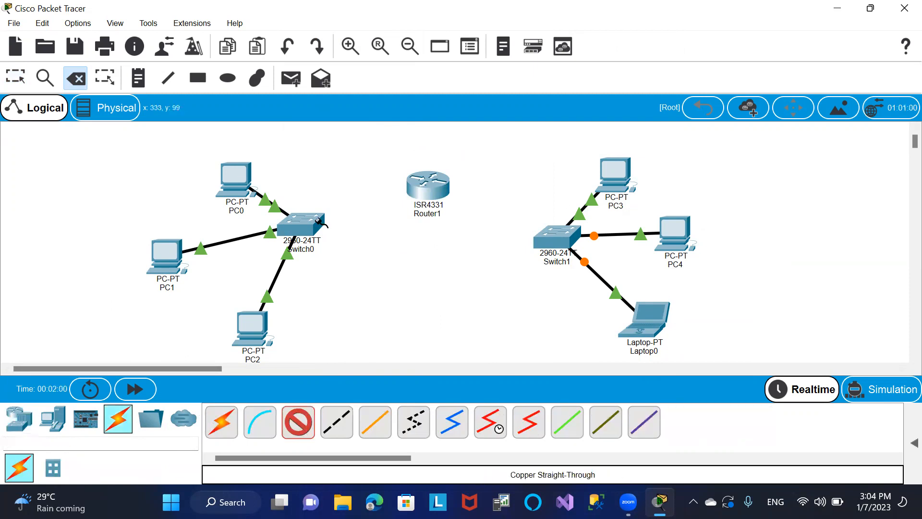
pyautogui.click(317, 219)
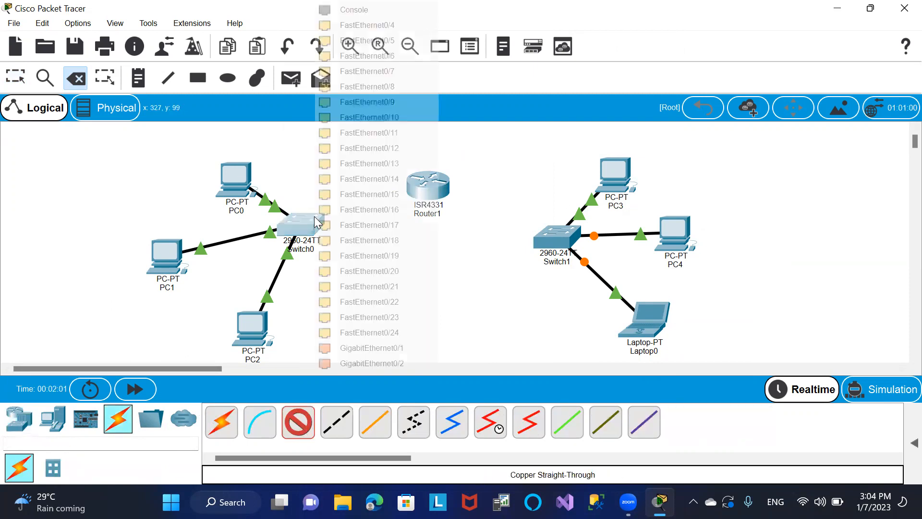
pyautogui.click(404, 25)
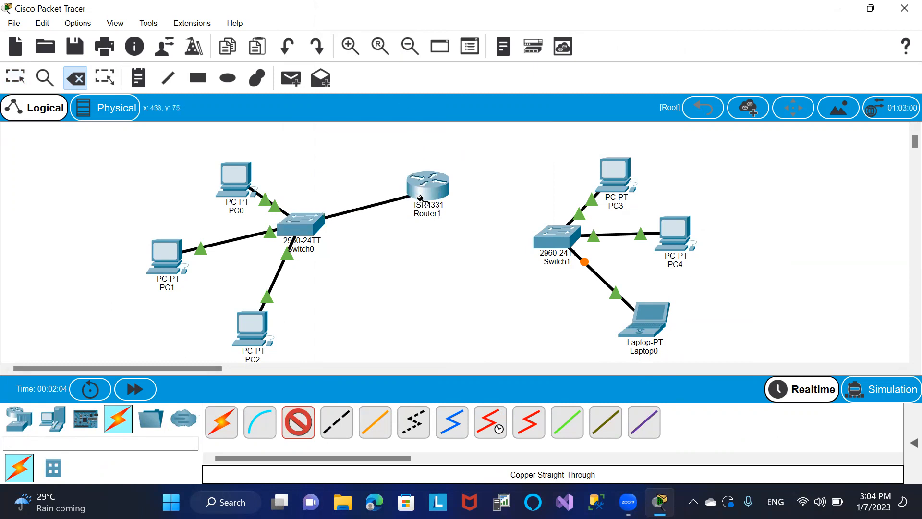
pyautogui.click(419, 197)
pyautogui.click(434, 249)
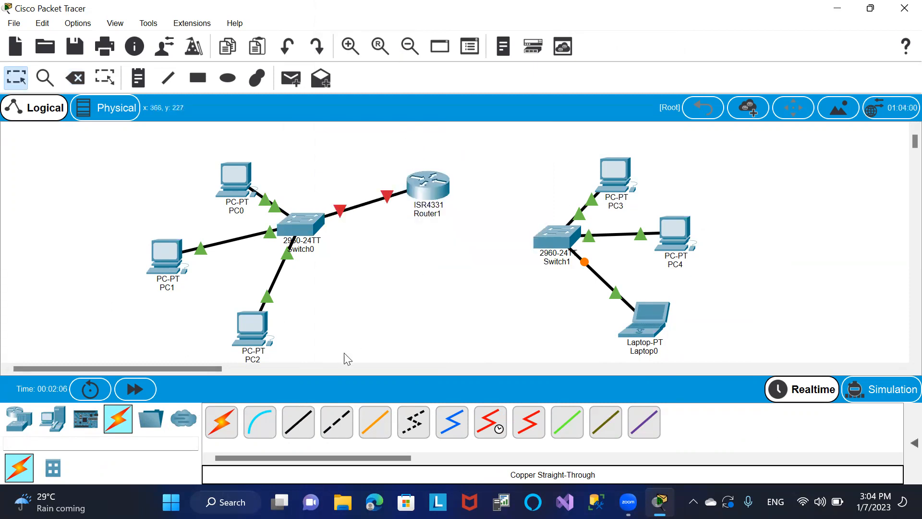
# Connect Switch1's FastEthernet0/4 to Router1's GigabitEthernet0/0/1 with a copper straight-through cable
pyautogui.click(560, 234)
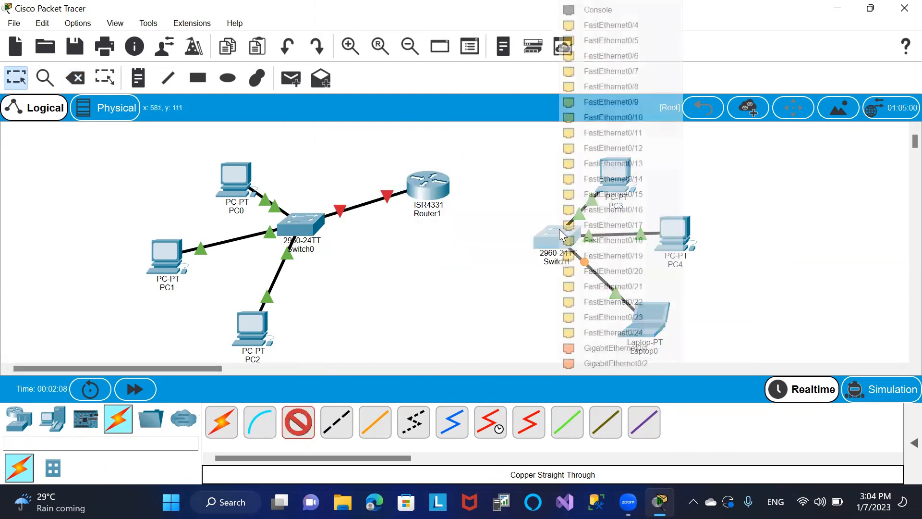
pyautogui.click(598, 24)
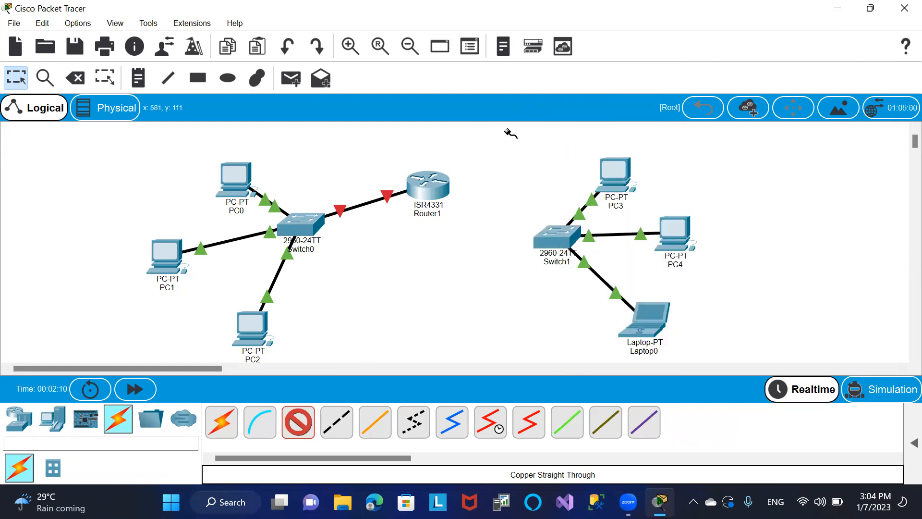
pyautogui.click(437, 183)
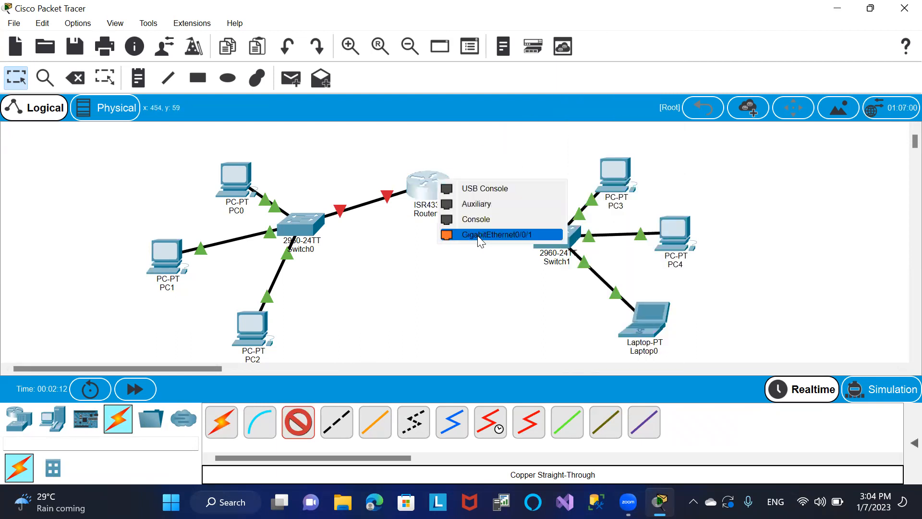
pyautogui.click(480, 234)
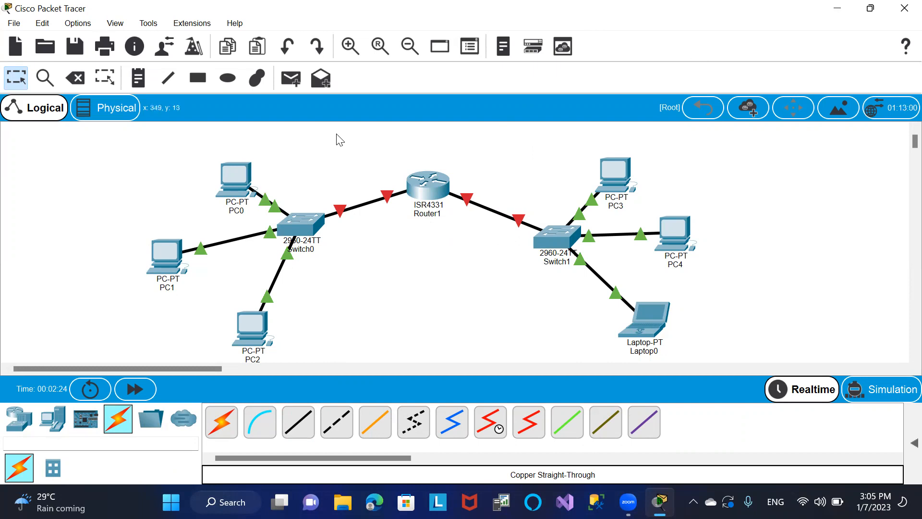
# Move PC0 farther from Switch0 and give it the static IP address 192.168.1.2 with the default subnet mask
pyautogui.moveTo(239, 176); pyautogui.dragTo(205, 159)
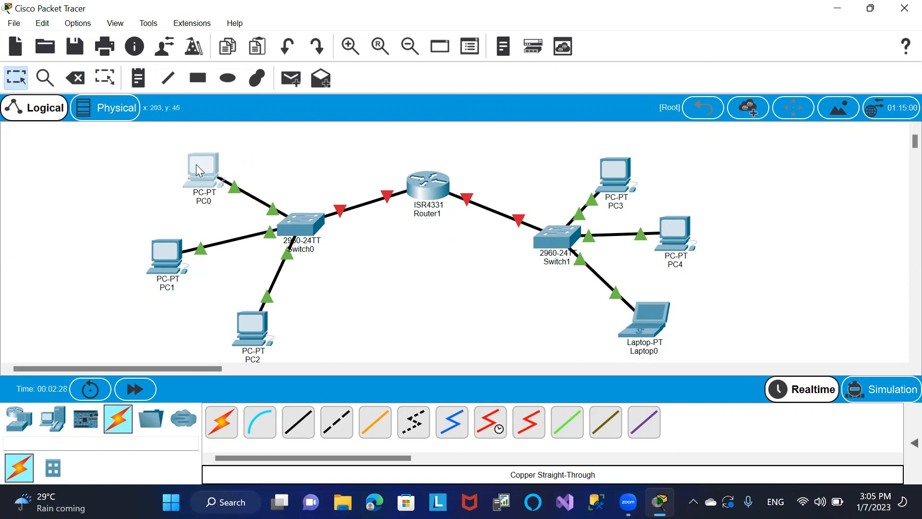
pyautogui.click(196, 164)
pyautogui.click(322, 25)
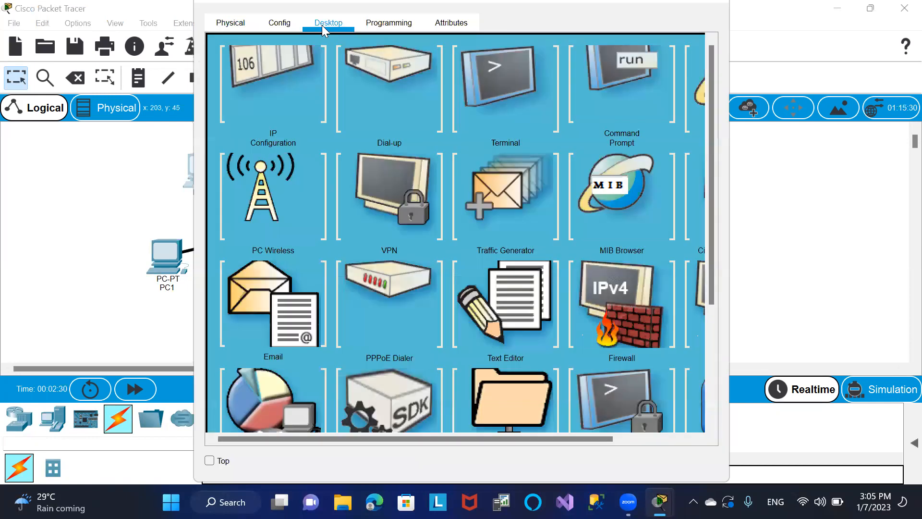
pyautogui.click(289, 108)
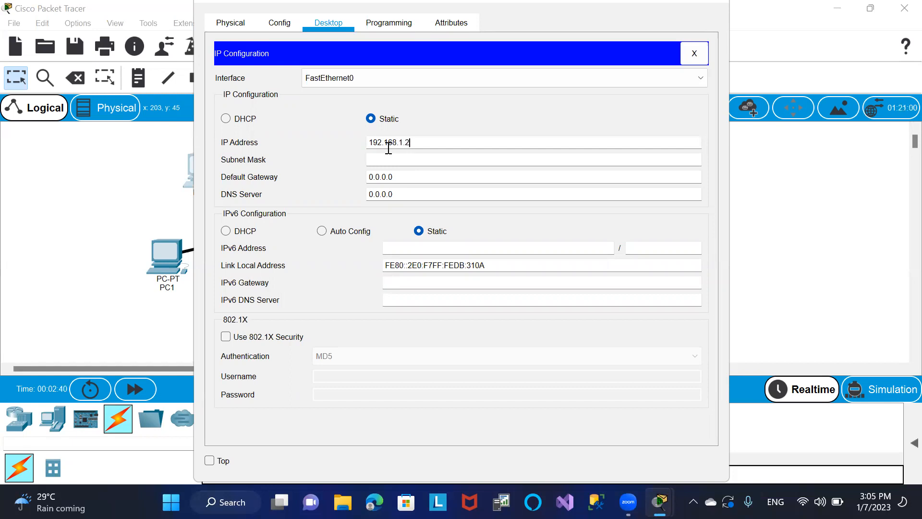
pyautogui.click(389, 159)
pyautogui.click(723, 6)
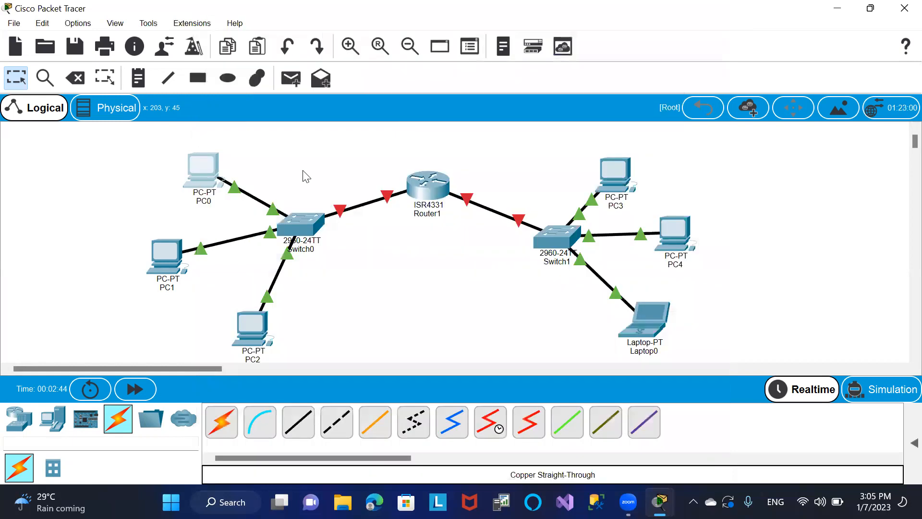
# Add notes reading 192.168.1.1 beside PC0, 192.168.1.2 beside PC1 and 192.168.1.3 beside PC2
pyautogui.click(139, 79)
pyautogui.click(225, 153)
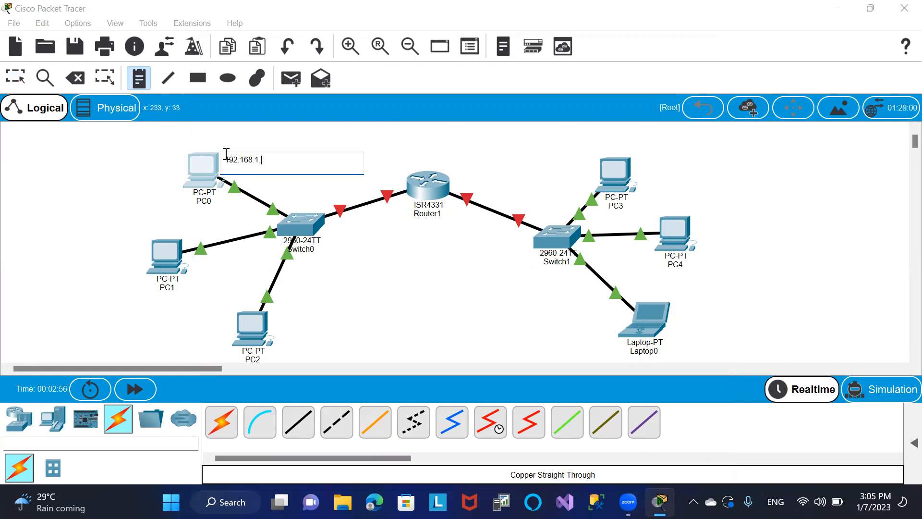
pyautogui.click(132, 234)
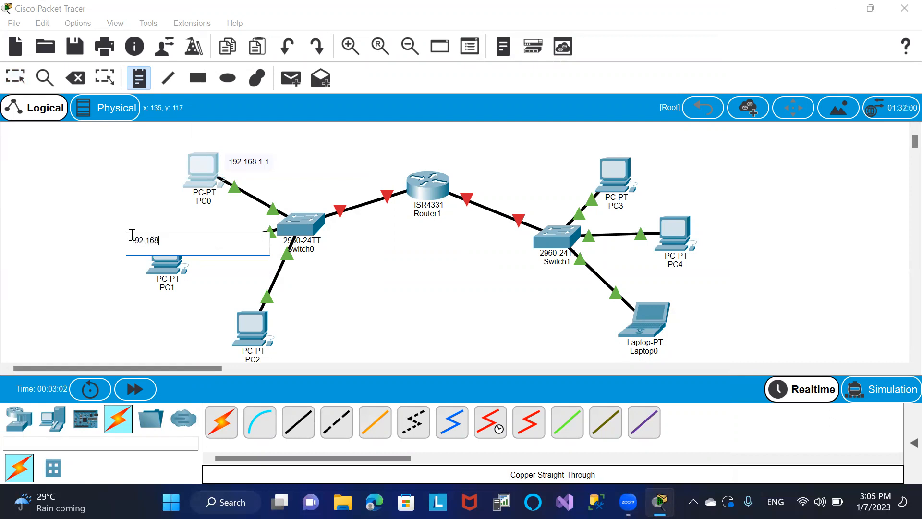
pyautogui.write('192.168.1.2')
pyautogui.click(222, 332)
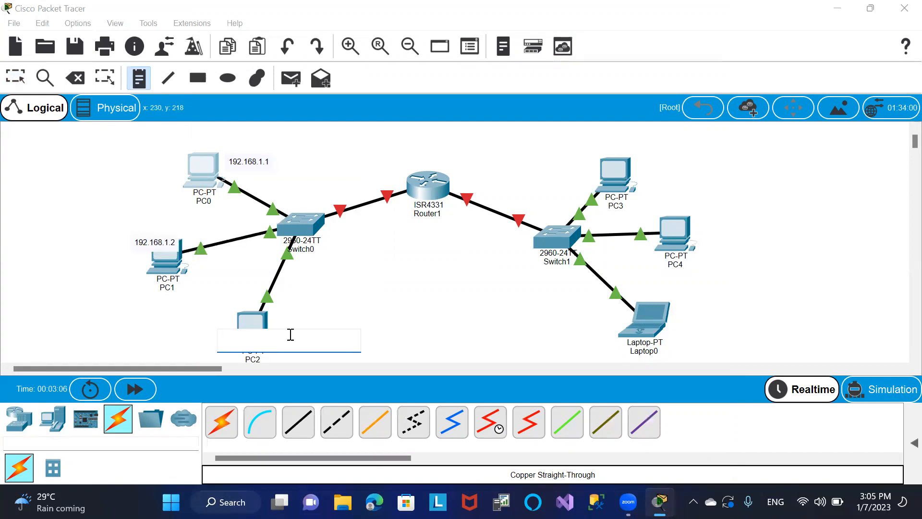
pyautogui.click(285, 321)
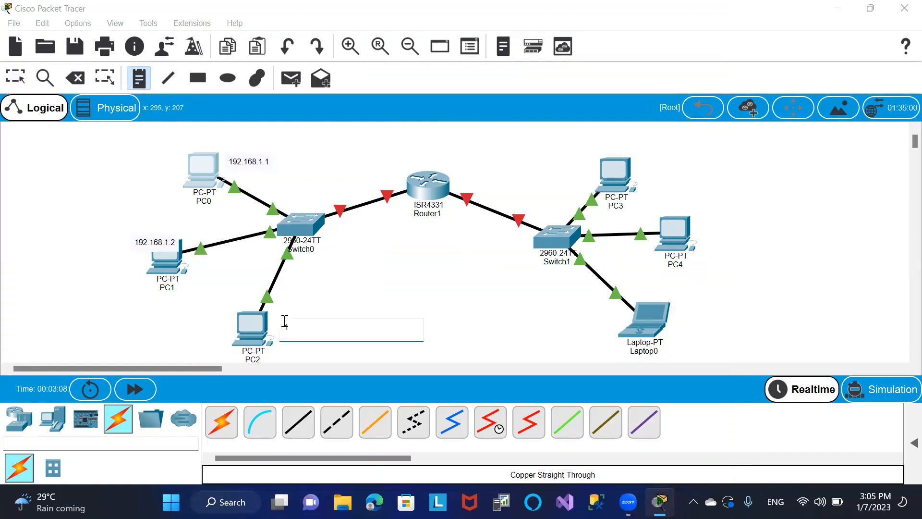
pyautogui.write('192.168.1.3')
pyautogui.click(443, 274)
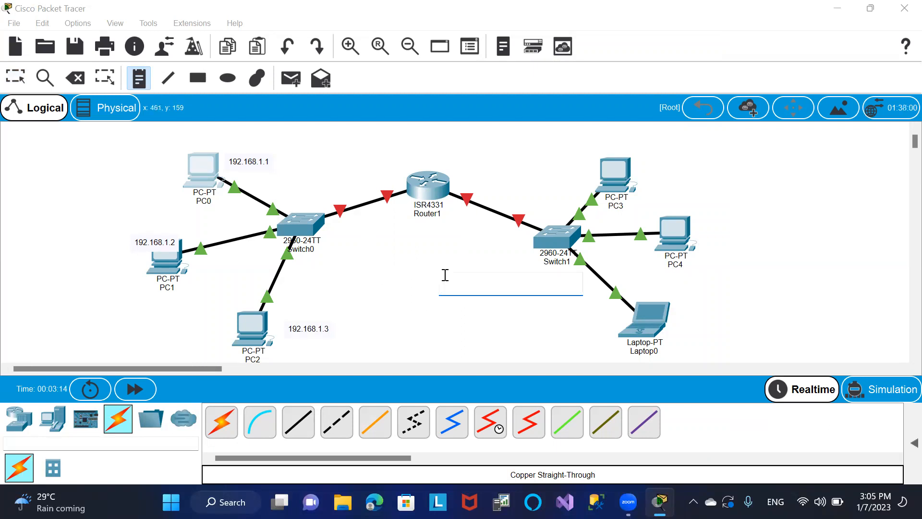
# Add notes reading 192.168.2.1 beside PC3, 192.168.2 beside PC4 and 192.168.2.3 beside Laptop0
pyautogui.click(637, 145)
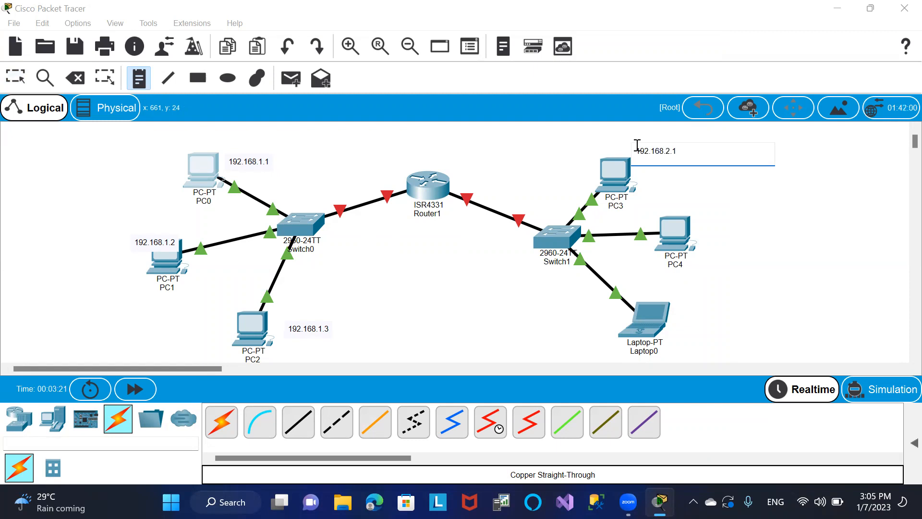
pyautogui.click(701, 223)
pyautogui.write('192.168.2')
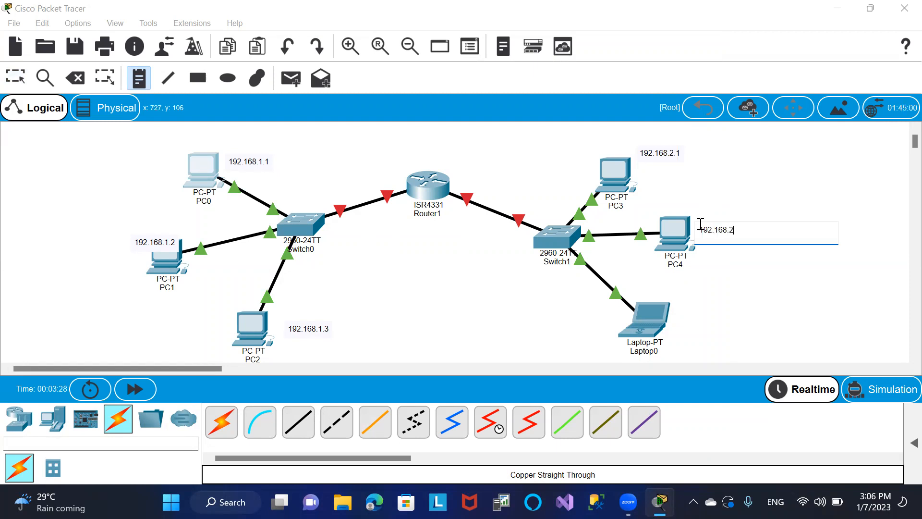
pyautogui.click(683, 317)
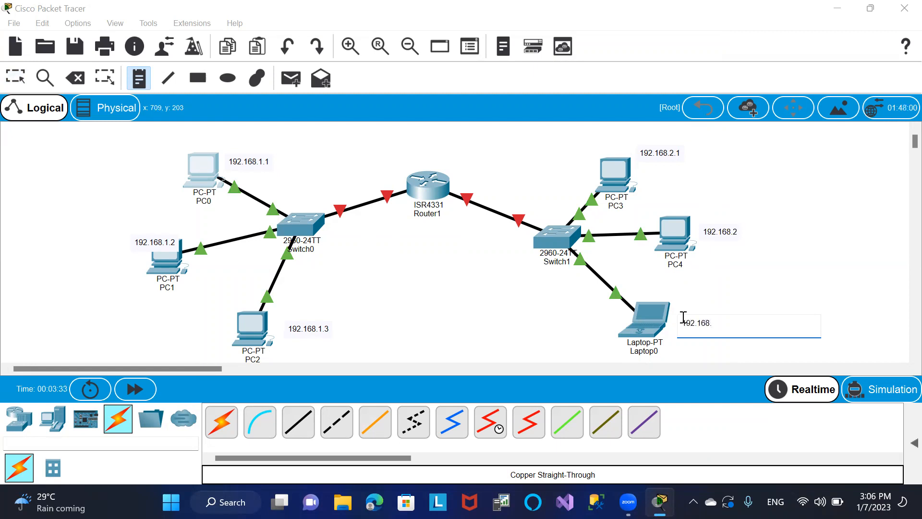
# Add a note with the complete address 192.168.2.2 beside PC4
pyautogui.click(740, 227)
pyautogui.click(706, 232)
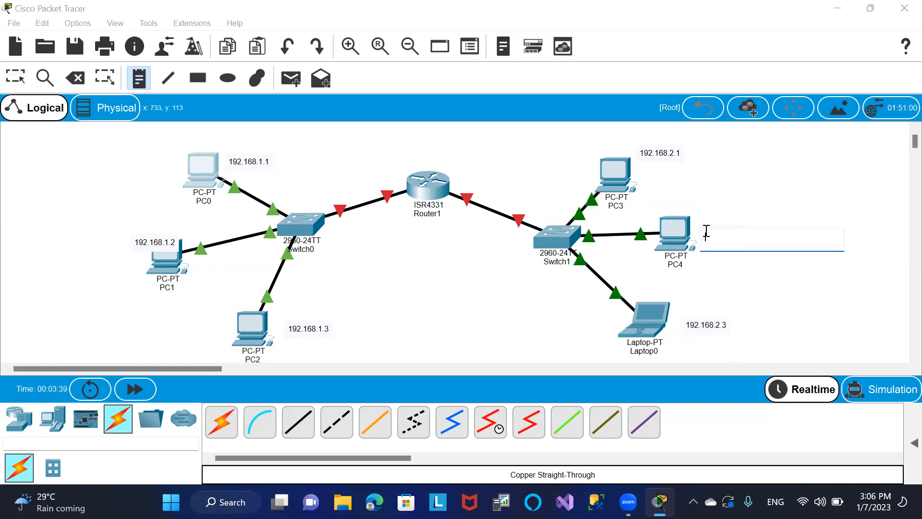
pyautogui.click(703, 227)
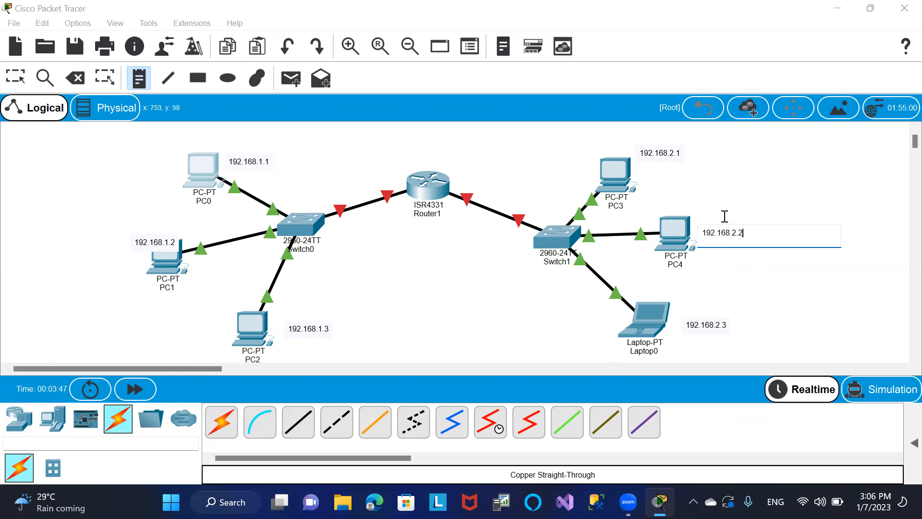
pyautogui.click(527, 318)
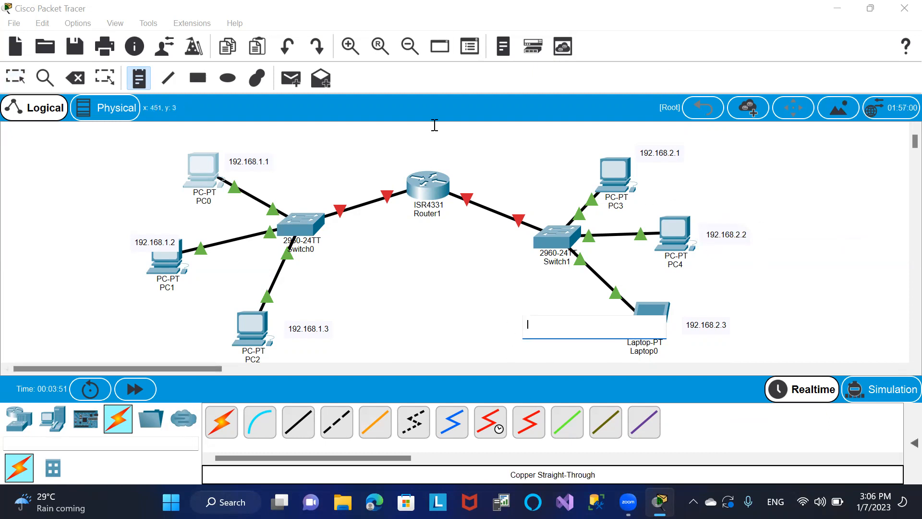
# Move the 192.168.1.2 note clear of PC1's icon and delete the incomplete 192.168.2 note near PC4
pyautogui.click(16, 77)
pyautogui.moveTo(140, 249); pyautogui.dragTo(116, 232)
pyautogui.moveTo(711, 234); pyautogui.dragTo(723, 272)
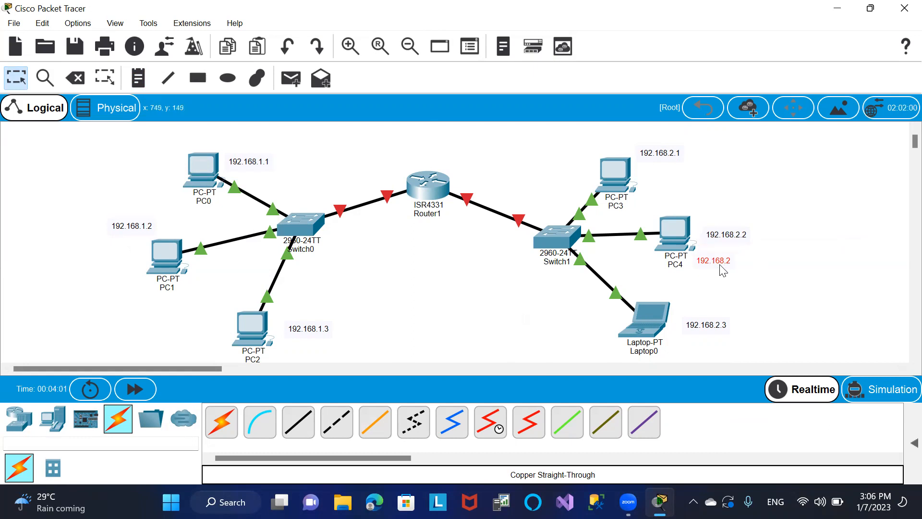
pyautogui.press('Delete')
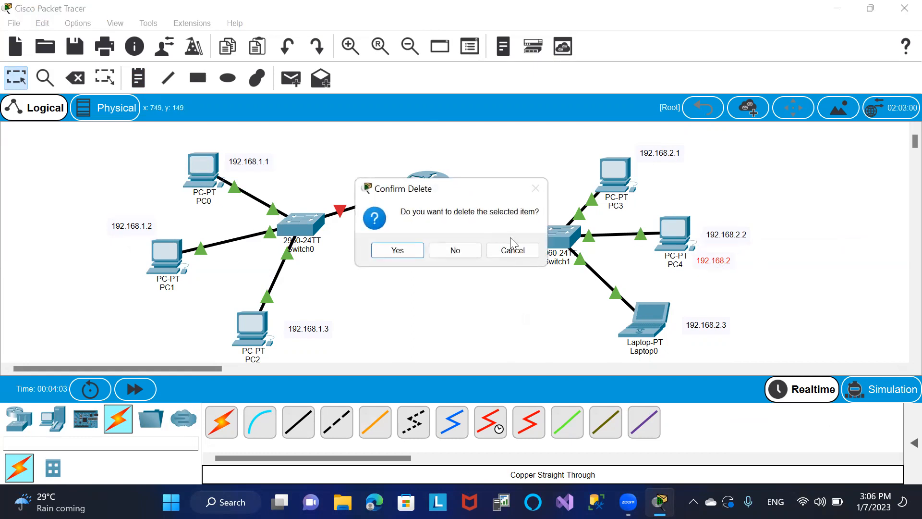
pyautogui.click(393, 256)
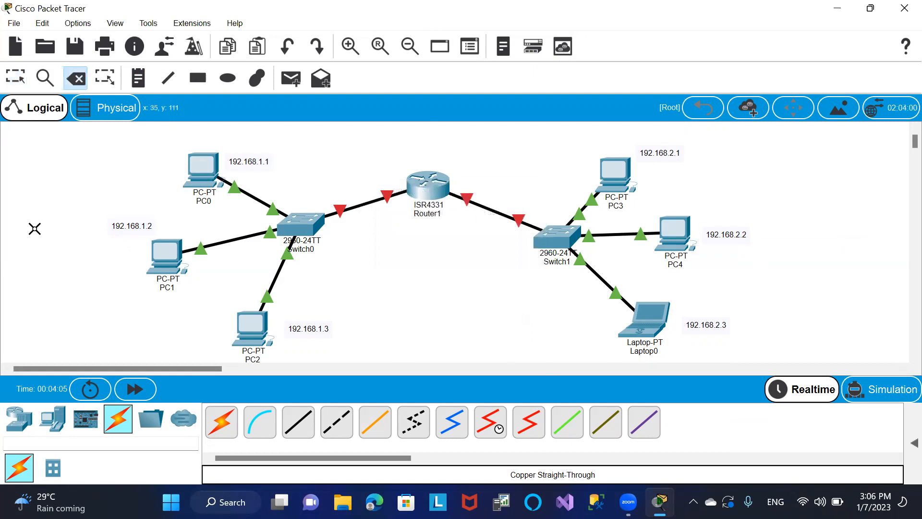
# Configure PC1 with the static IP address 192.168.1.2 and subnet mask 255.255.255.0
pyautogui.click(19, 82)
pyautogui.doubleClick(169, 265)
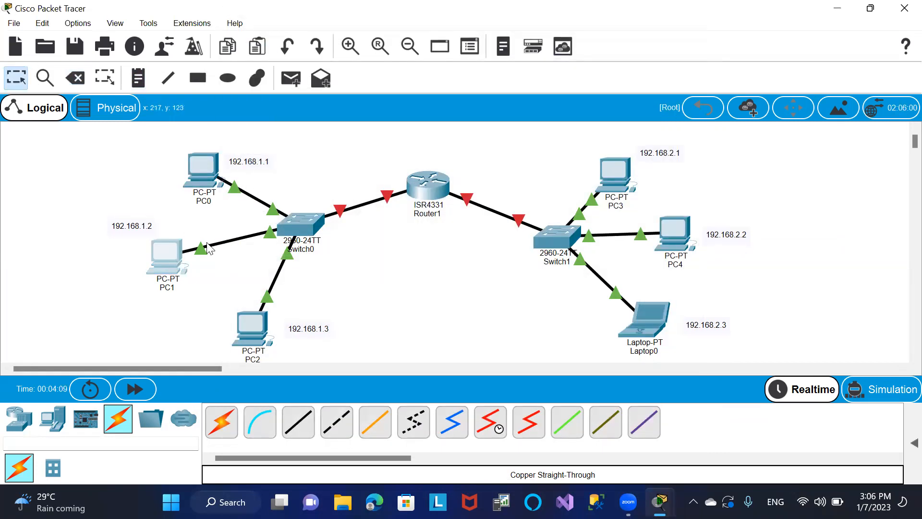
pyautogui.click(169, 250)
pyautogui.click(319, 23)
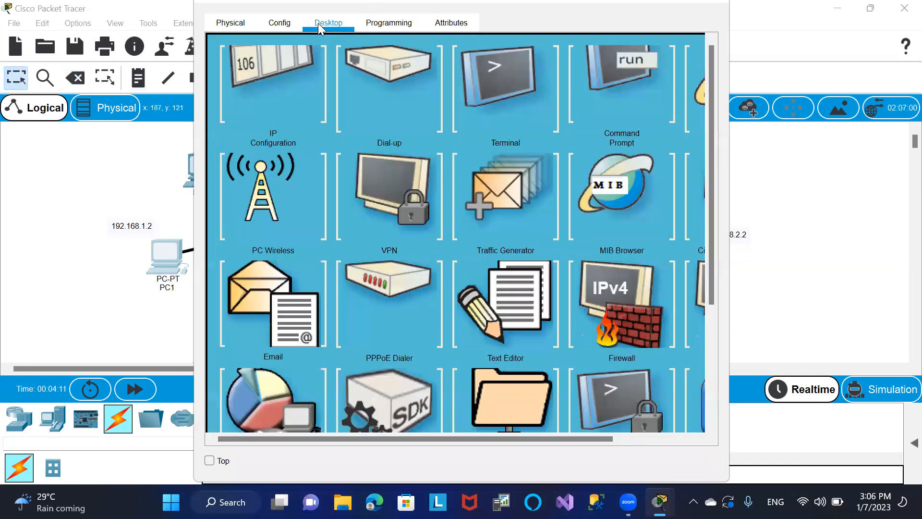
pyautogui.click(277, 121)
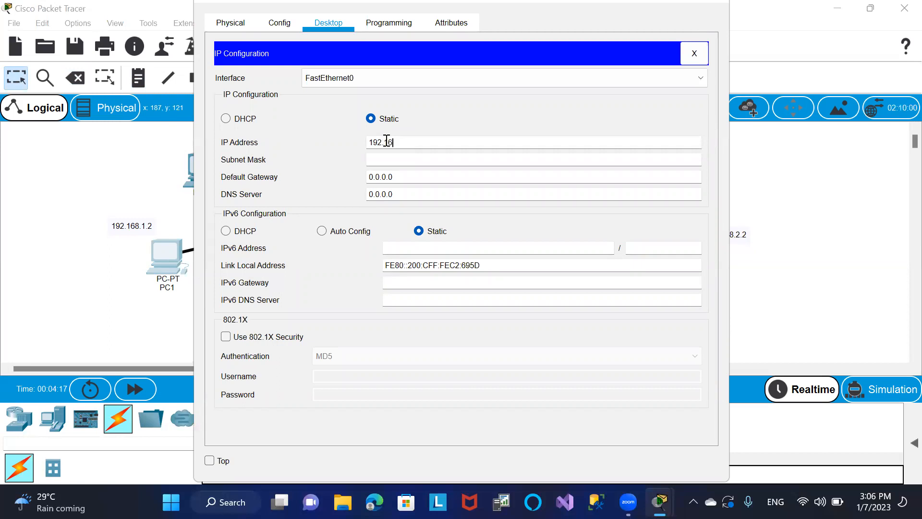
pyautogui.write('.1.2')
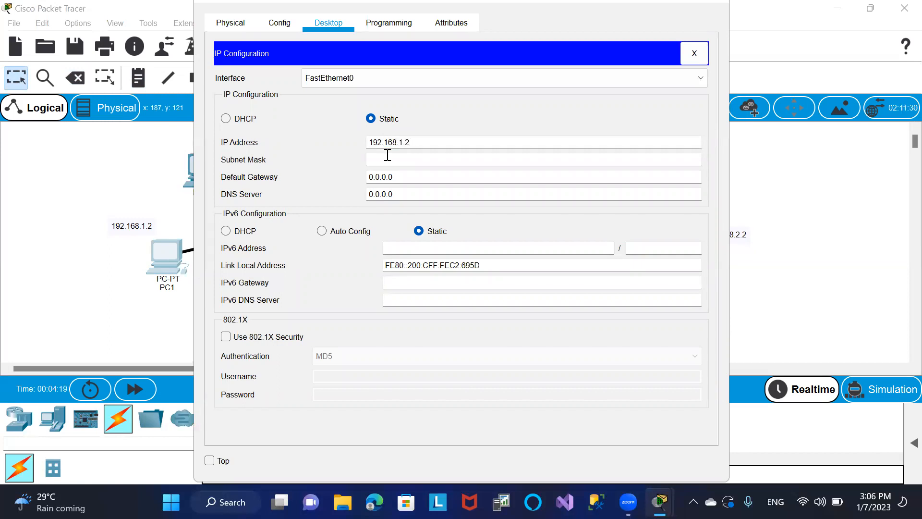
pyautogui.click(387, 158)
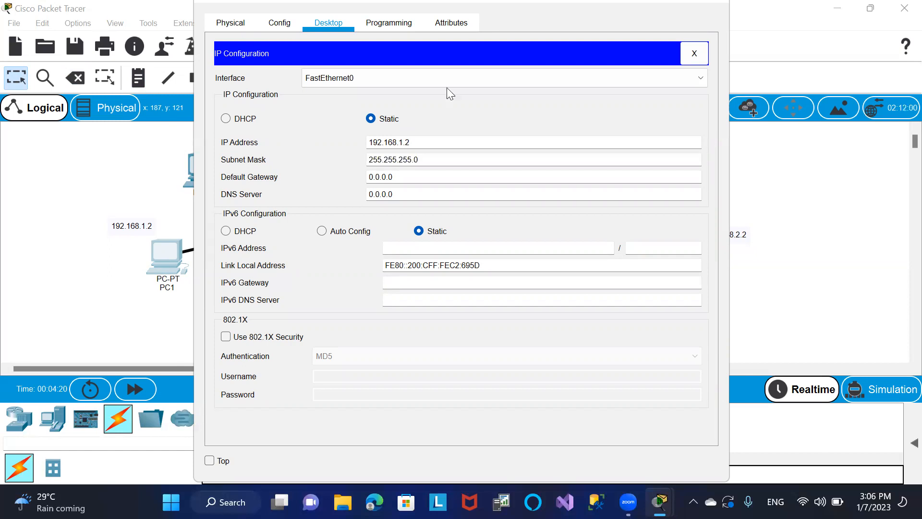
pyautogui.click(709, 5)
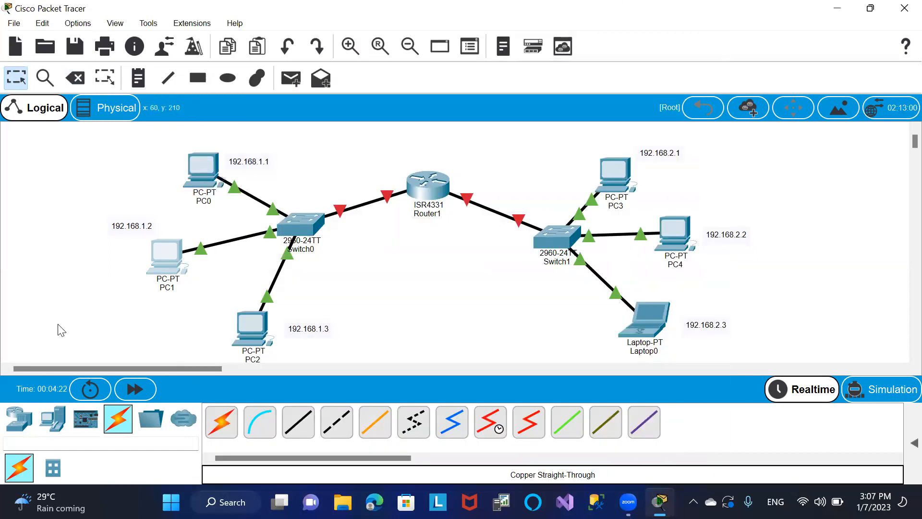
# Configure PC2 with the static IP address 192.168.1.3 and subnet mask 255.255.255.0
pyautogui.click(260, 347)
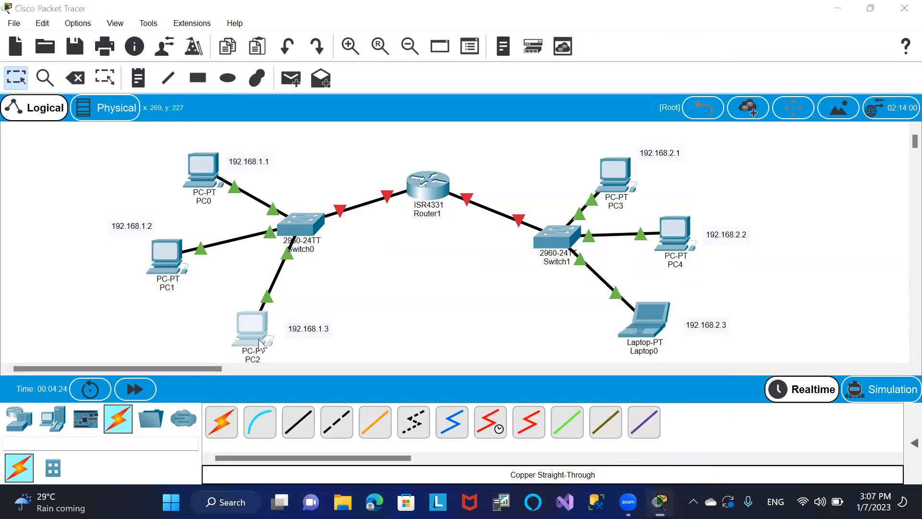
pyautogui.click(294, 26)
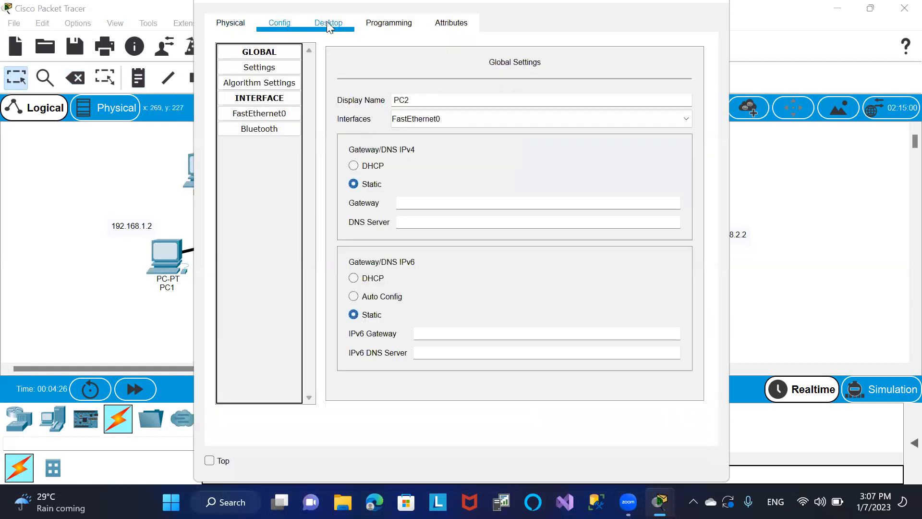
pyautogui.click(329, 24)
pyautogui.click(288, 91)
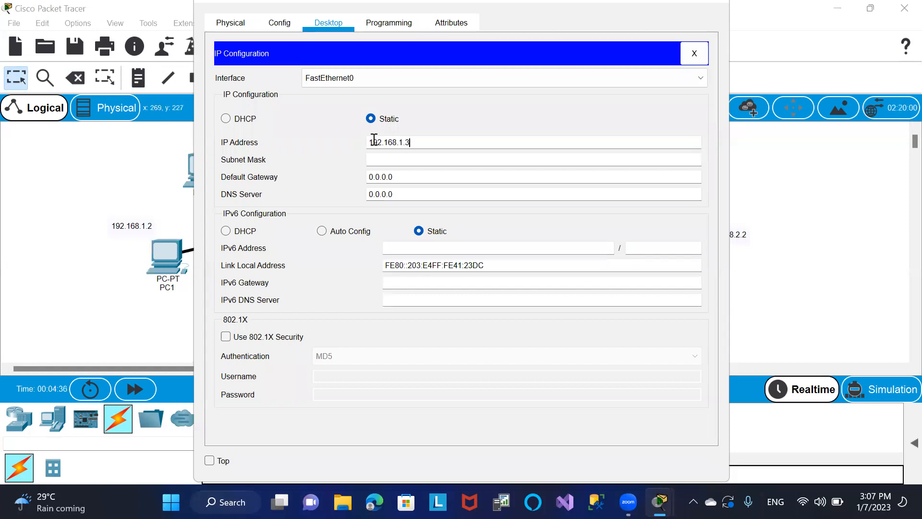
pyautogui.click(383, 160)
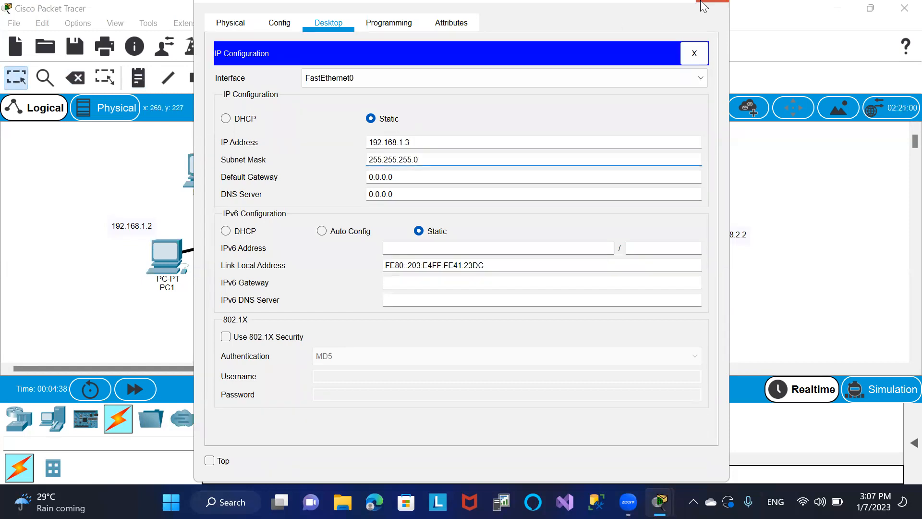
pyautogui.click(715, 4)
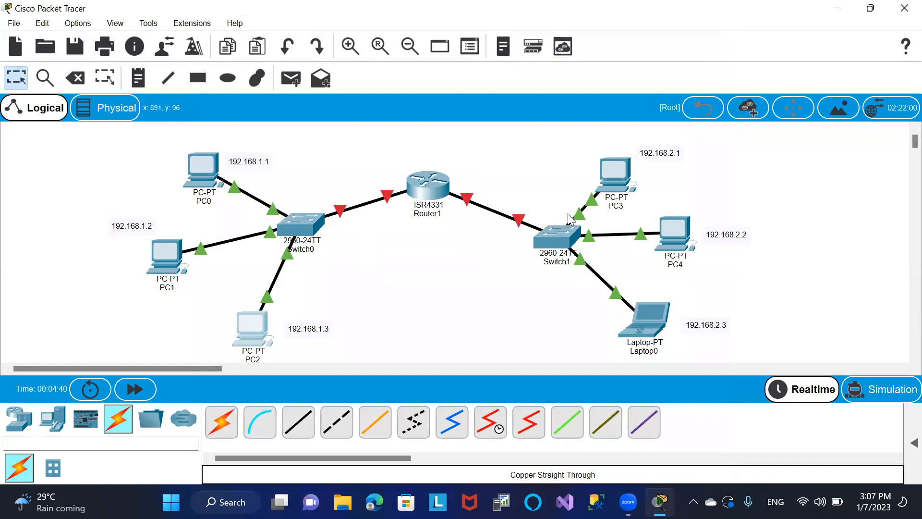
# Configure PC3 with the static IP address 192.168.2.1 and subnet mask 255.255.255.0
pyautogui.doubleClick(646, 153)
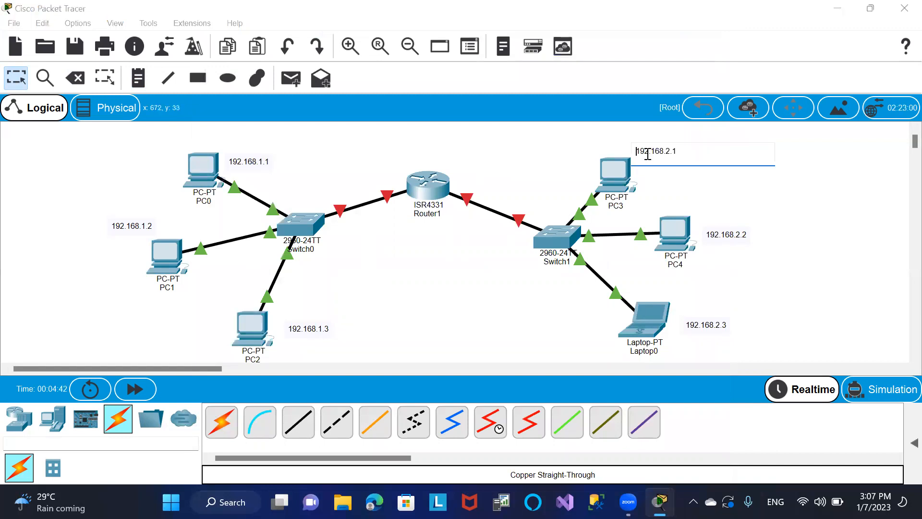
pyautogui.click(602, 192)
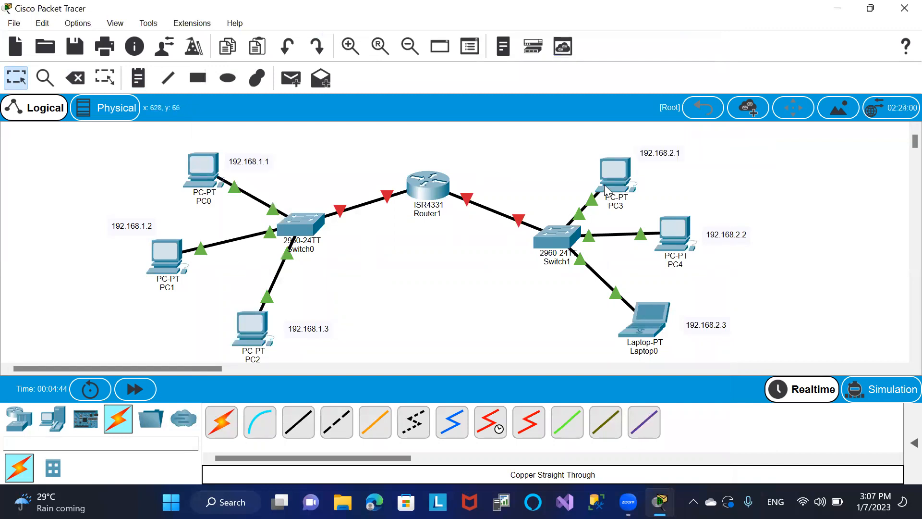
pyautogui.click(605, 186)
pyautogui.click(333, 24)
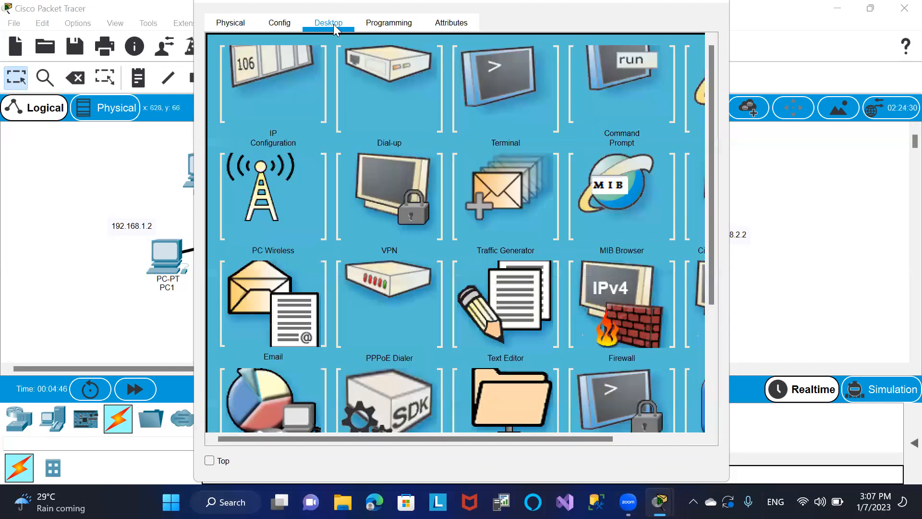
pyautogui.click(273, 82)
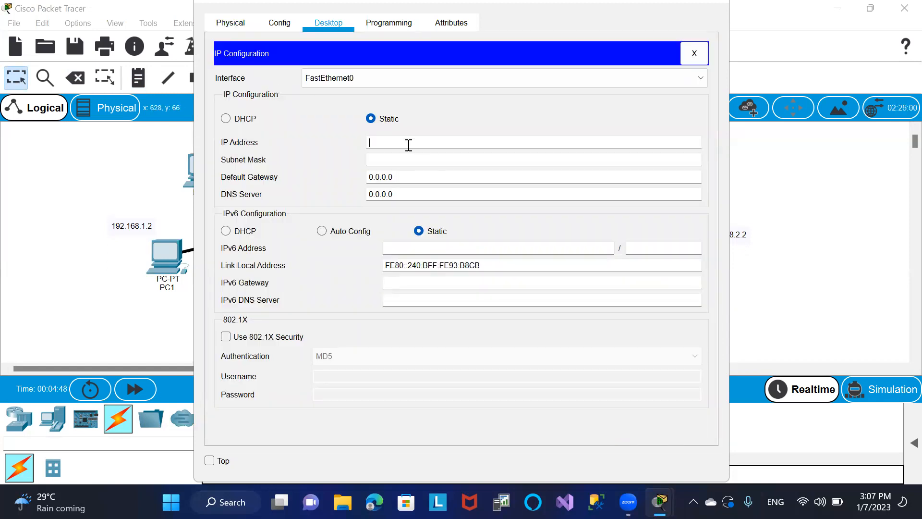
pyautogui.write('1922')
pyautogui.write('.2.1')
pyautogui.click(408, 159)
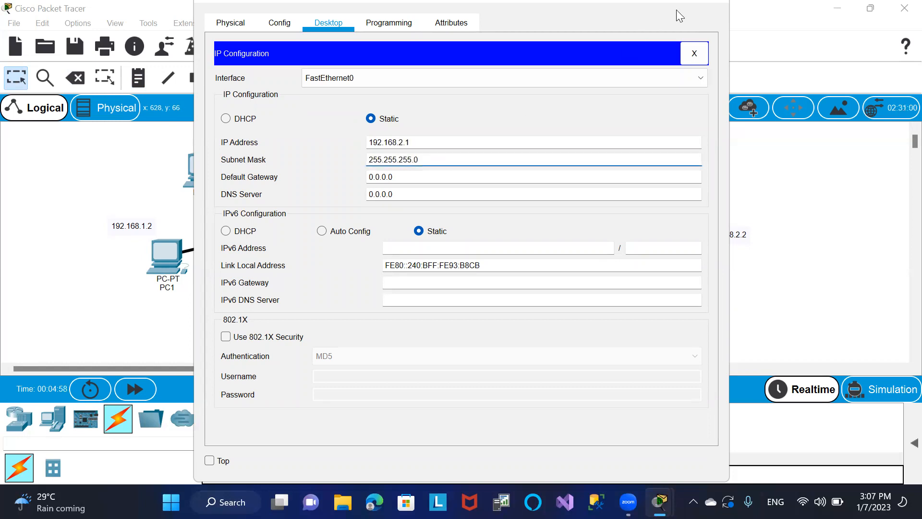
pyautogui.click(725, 2)
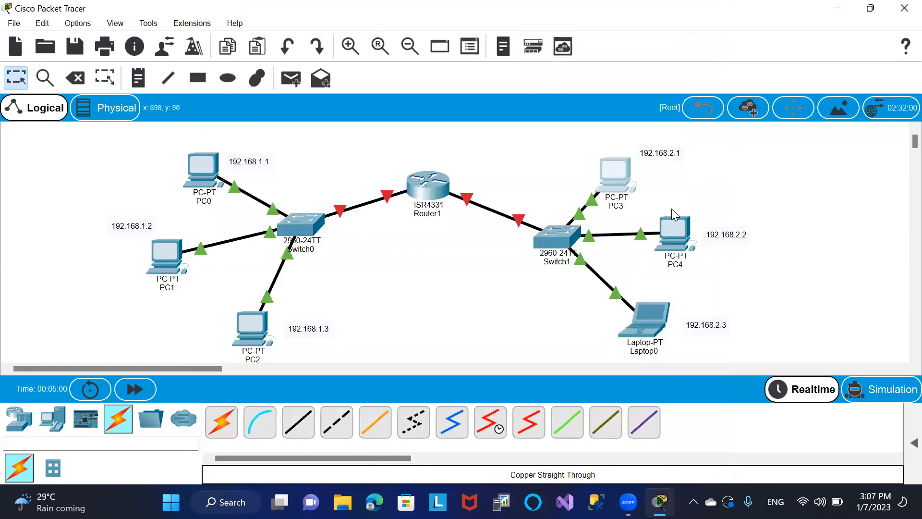
# Configure PC4 with the static IP address 192.168.2.2 and subnet mask 255.255.255.0
pyautogui.click(674, 238)
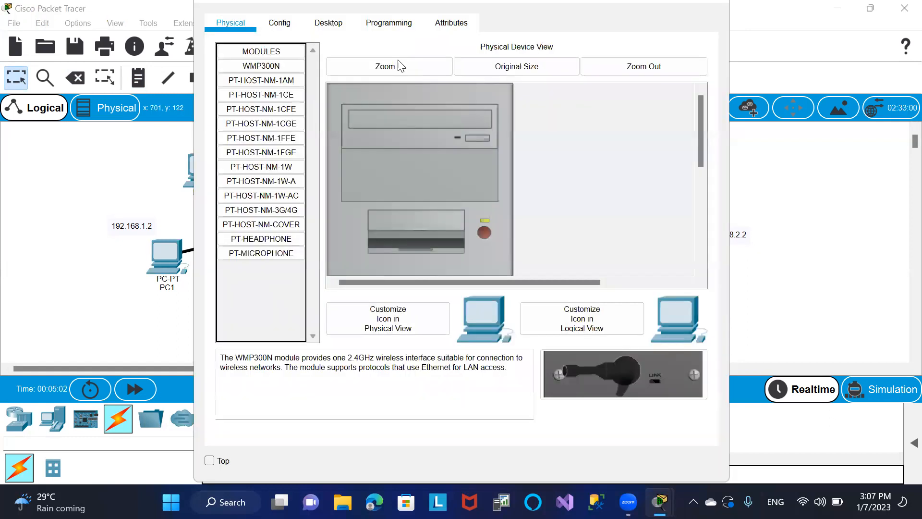
pyautogui.click(320, 25)
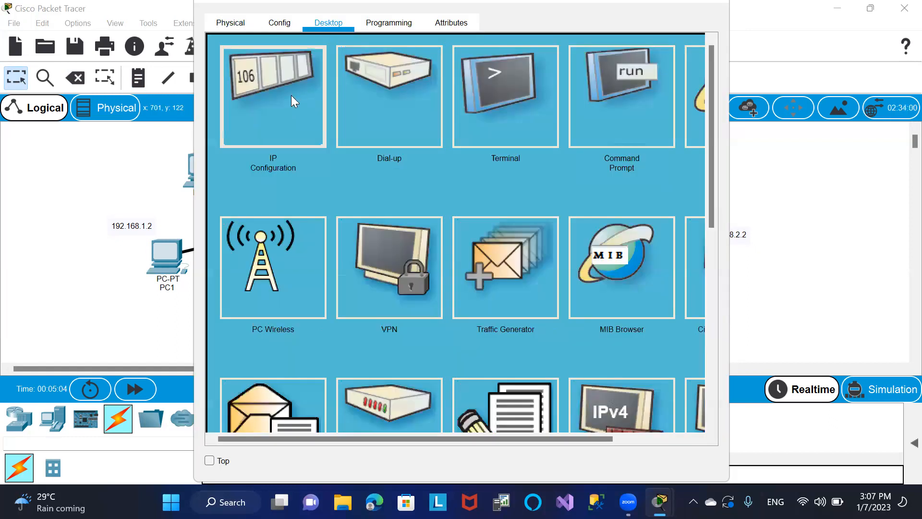
pyautogui.click(294, 101)
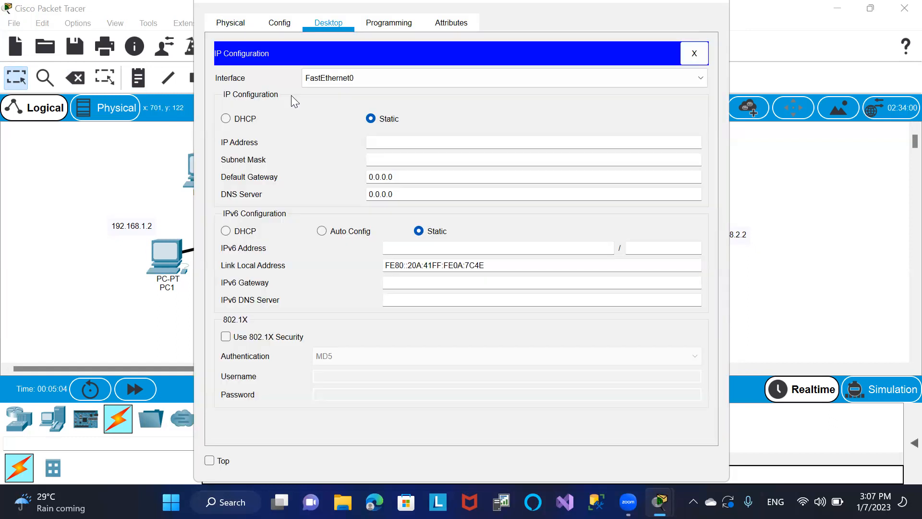
pyautogui.click(391, 142)
pyautogui.write('192.168.2.2')
pyautogui.click(395, 160)
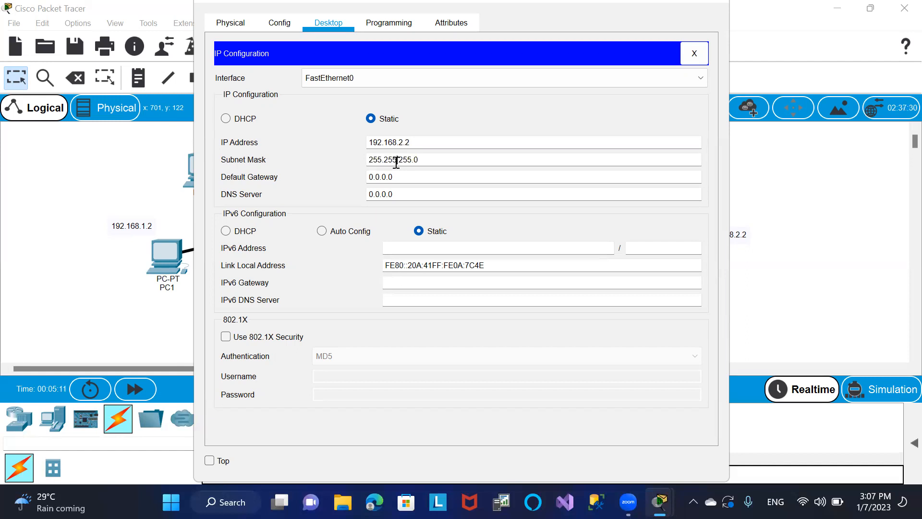
pyautogui.click(712, 2)
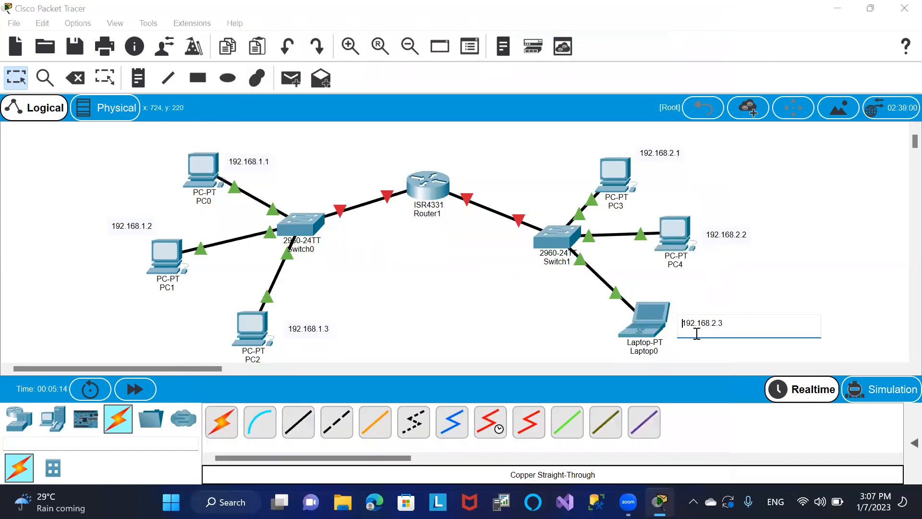
# Configure Laptop0 with the static IP address 192.168.2.3 and subnet mask 255.255.255.0
pyautogui.click(654, 323)
pyautogui.click(328, 23)
pyautogui.click(264, 80)
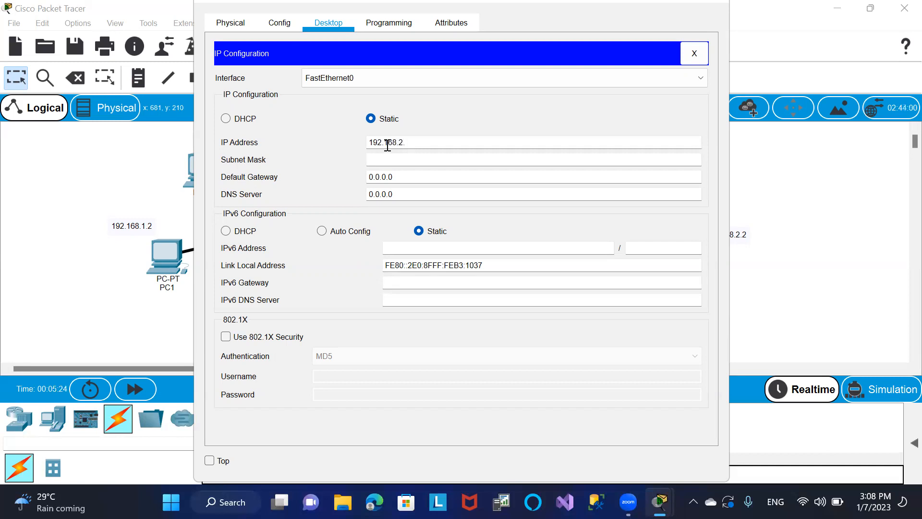
pyautogui.click(388, 159)
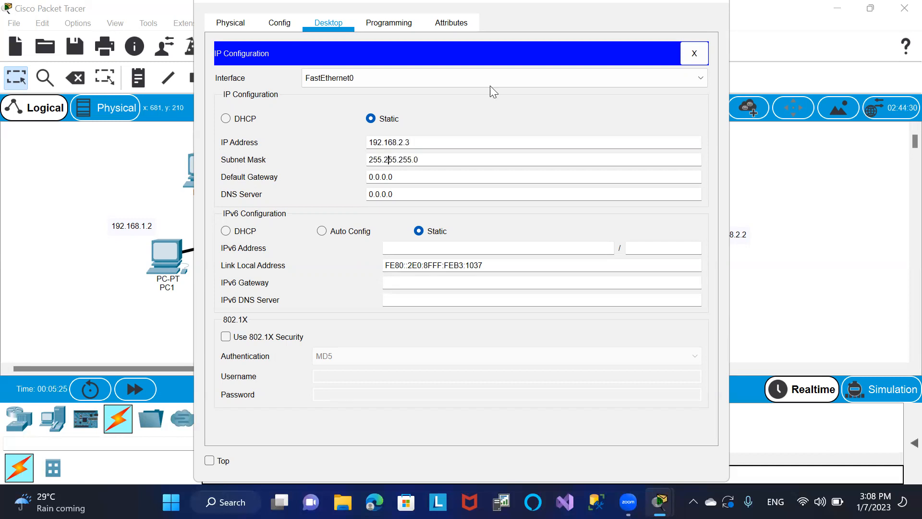
pyautogui.click(718, 6)
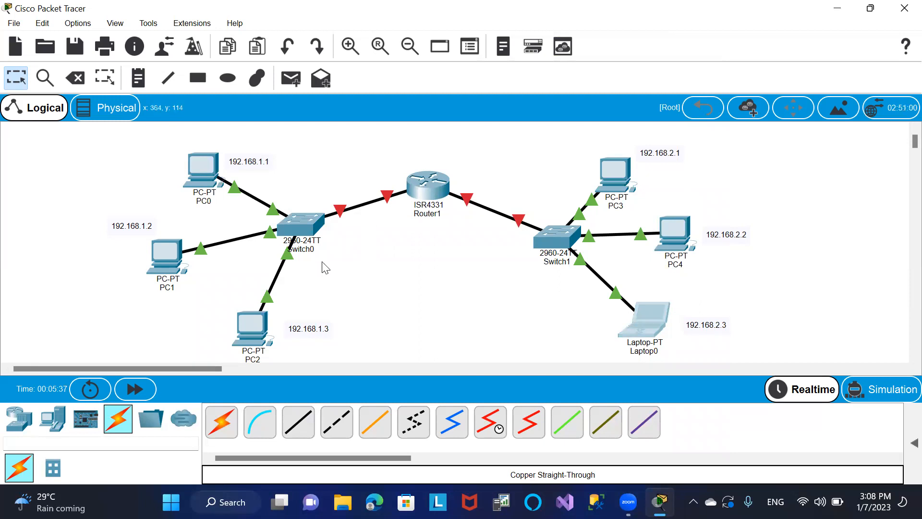
# Open Router1's command line and answer No to the initial configuration dialog to reach the router prompt
pyautogui.click(428, 192)
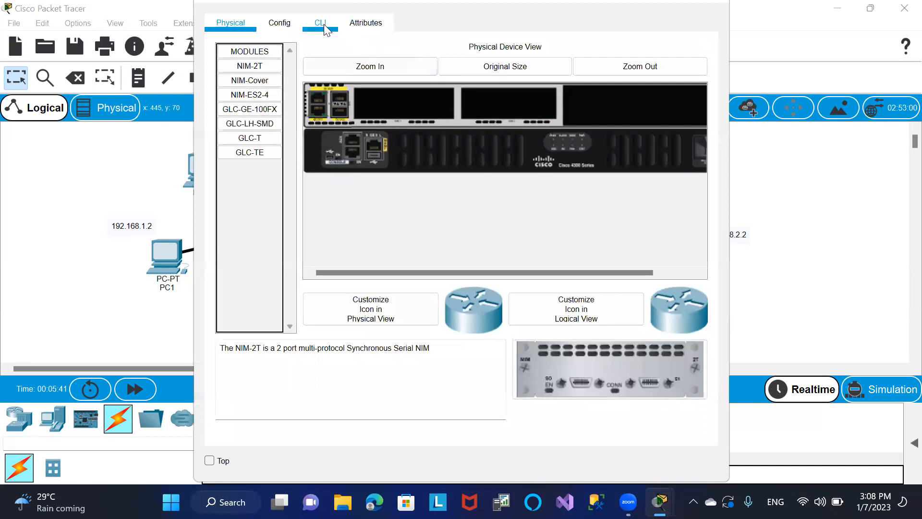
pyautogui.click(324, 24)
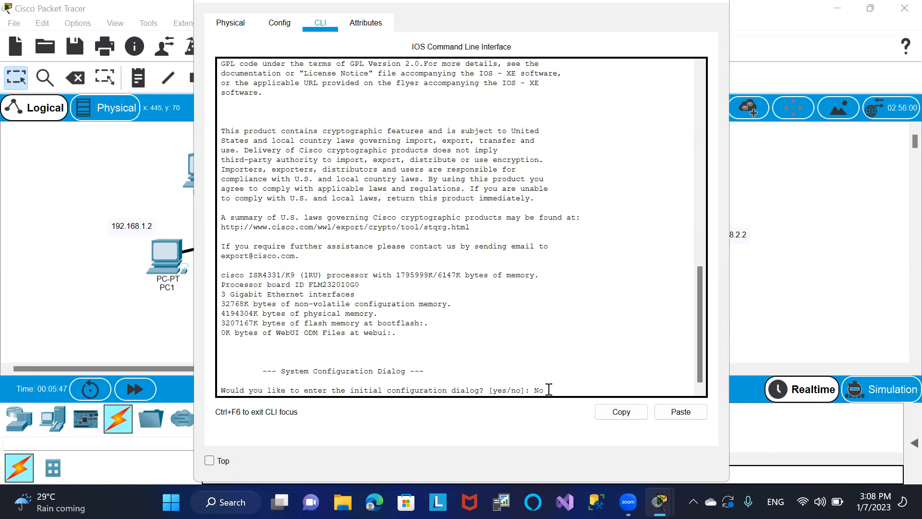
pyautogui.press('Return')
pyautogui.press('Return')
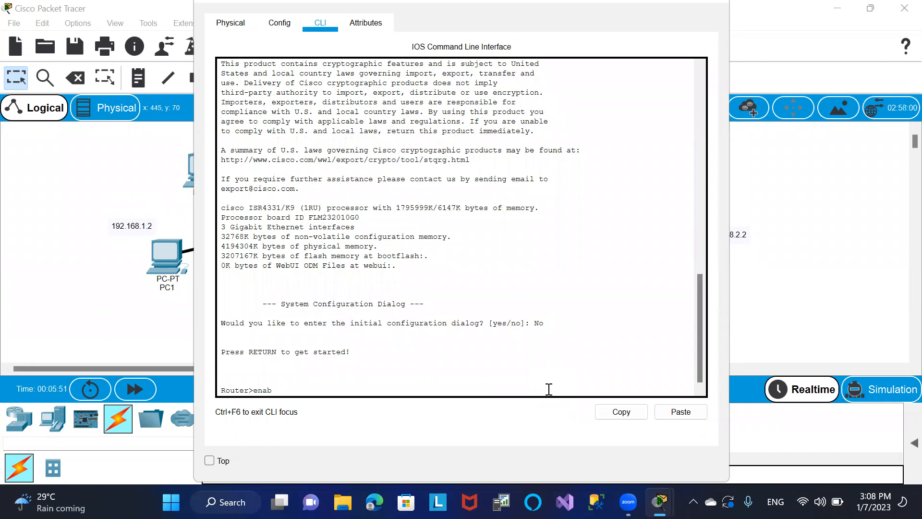
# Run enable and configure terminal on Router1 to enter global configuration mode, and close the router window
pyautogui.press('Return')
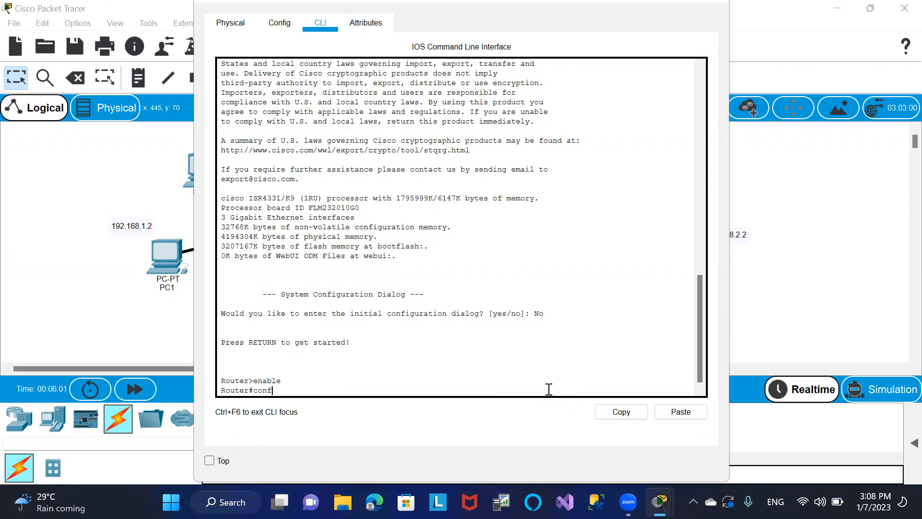
pyautogui.press('Tab')
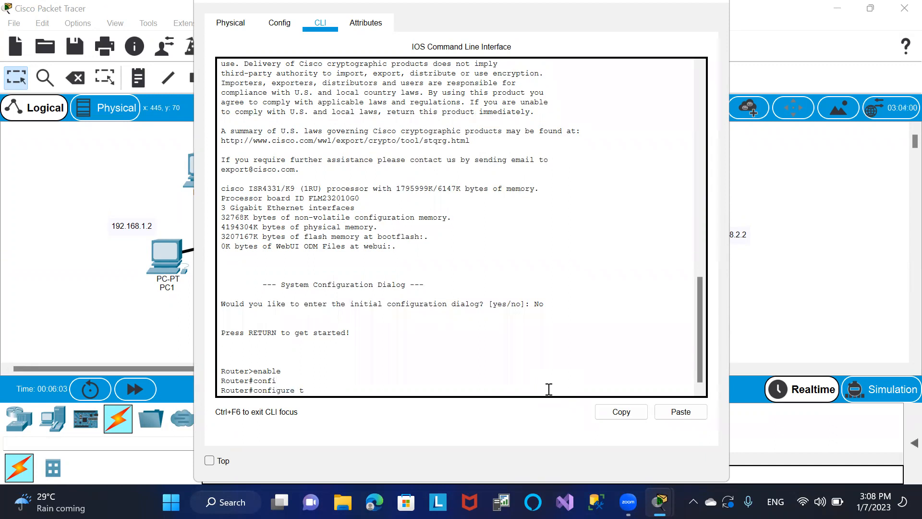
pyautogui.write('term')
pyautogui.press('Tab')
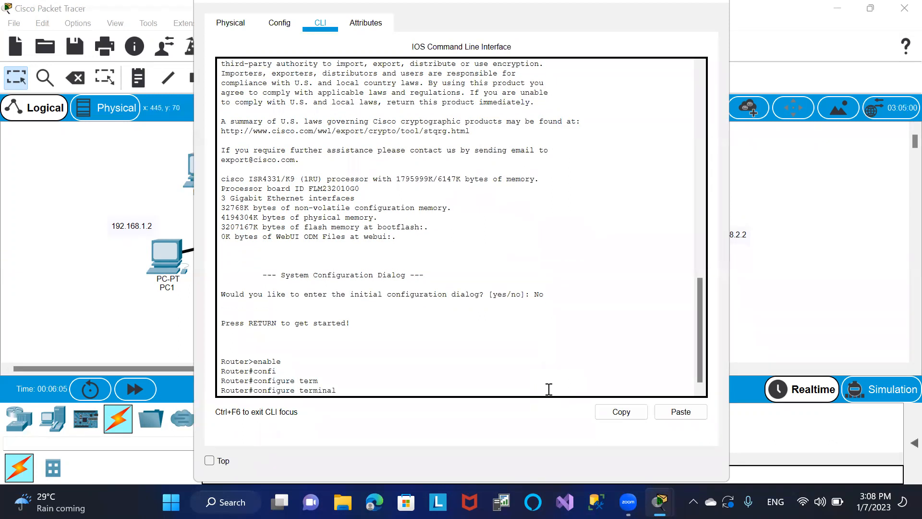
pyautogui.press('Return')
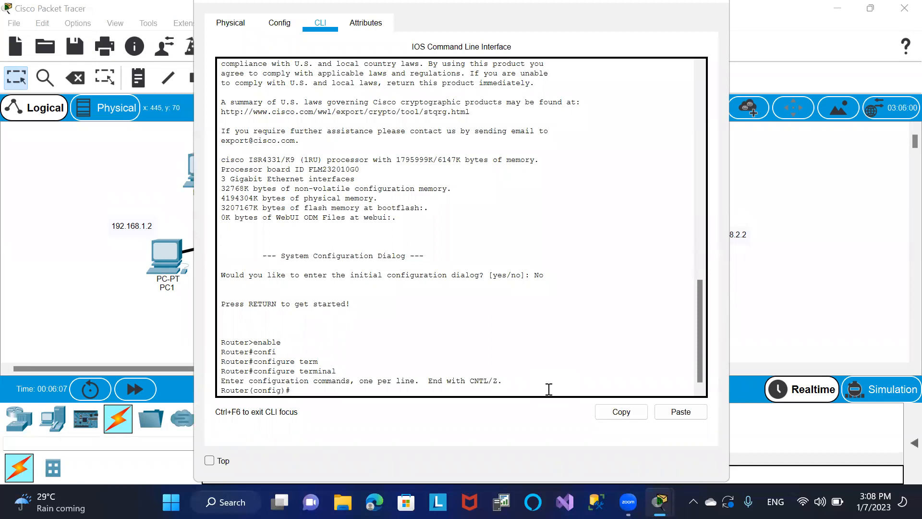
pyautogui.click(726, 5)
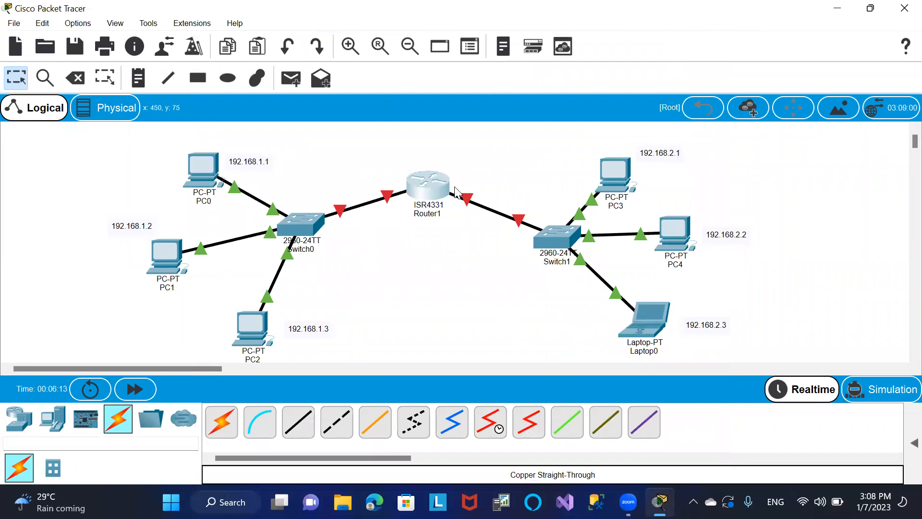
# Enter interface configuration mode for gigabitEthernet 0/0/0, Router1's port towards Switch0, from its command line
pyautogui.moveTo(388, 201)
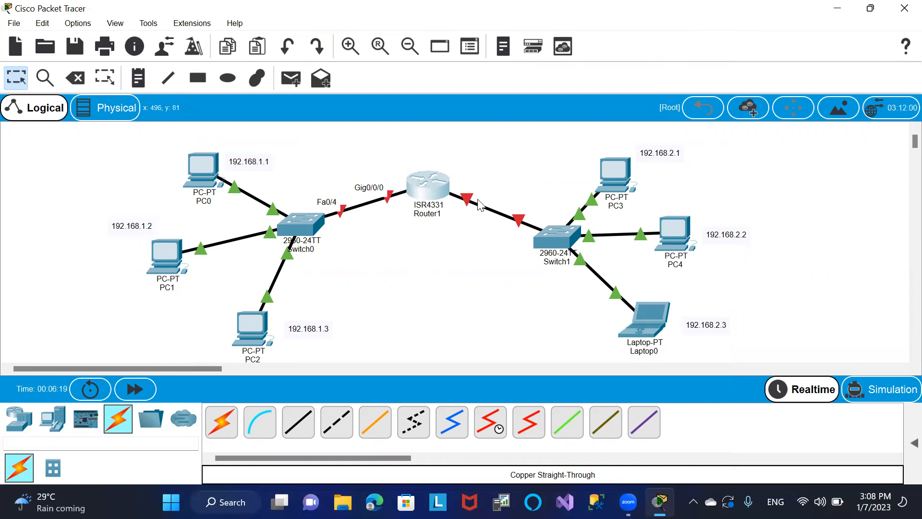
pyautogui.moveTo(469, 203)
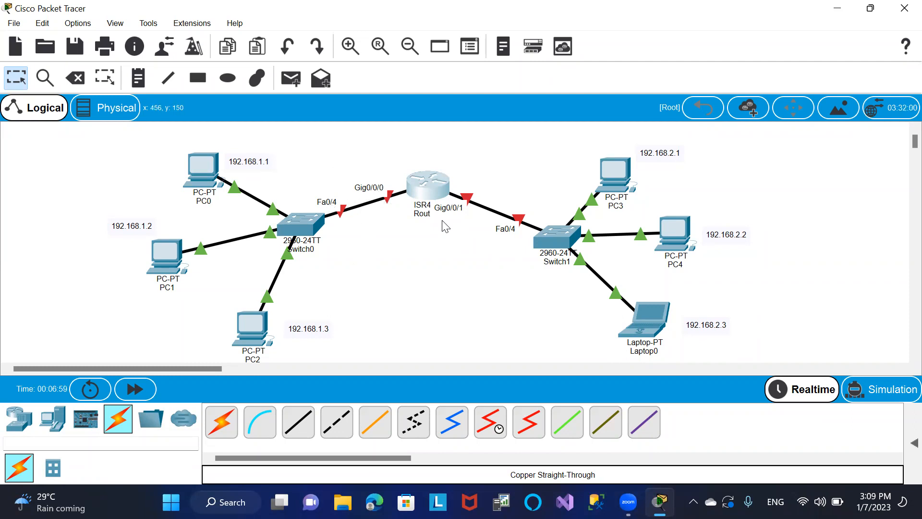
pyautogui.click(424, 192)
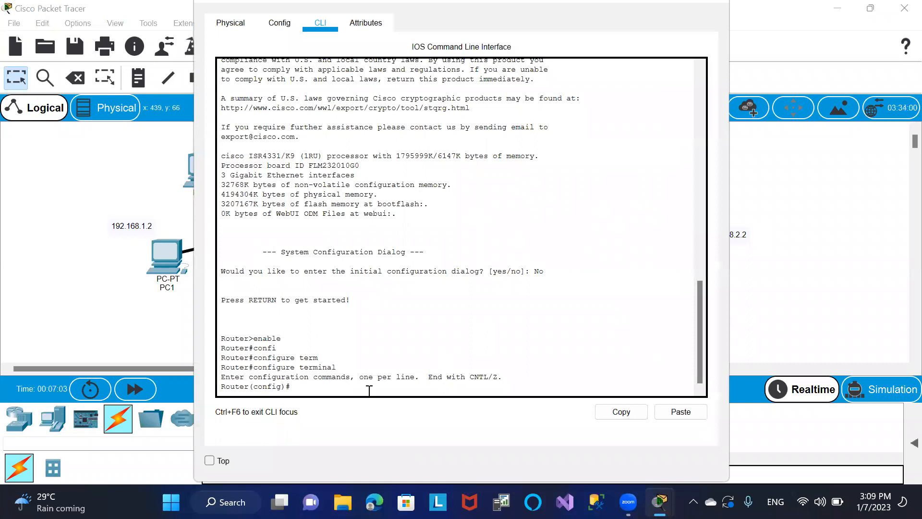
pyautogui.write('inter')
pyautogui.press('Tab')
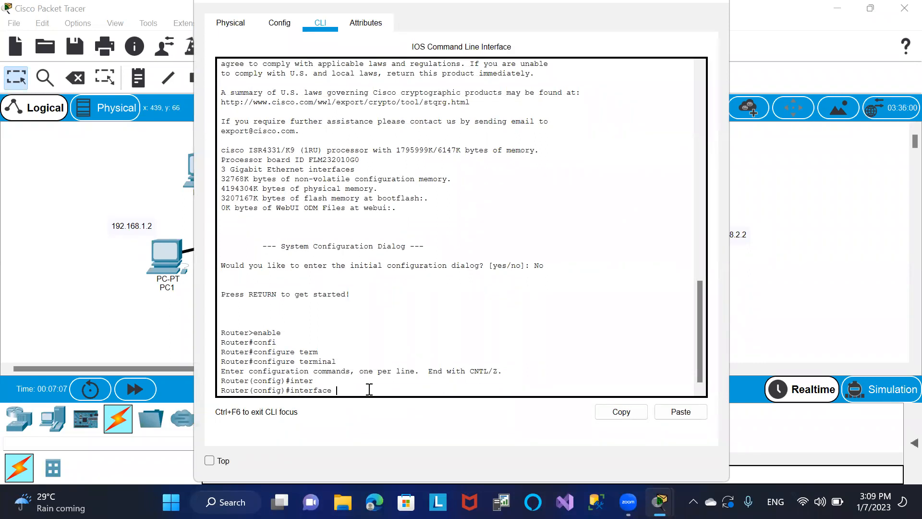
pyautogui.write('te')
pyautogui.press('BackSpace')
pyautogui.press('BackSpace')
pyautogui.write('gig')
pyautogui.press('Tab')
pyautogui.write('0/0/0')
pyautogui.press('Return')
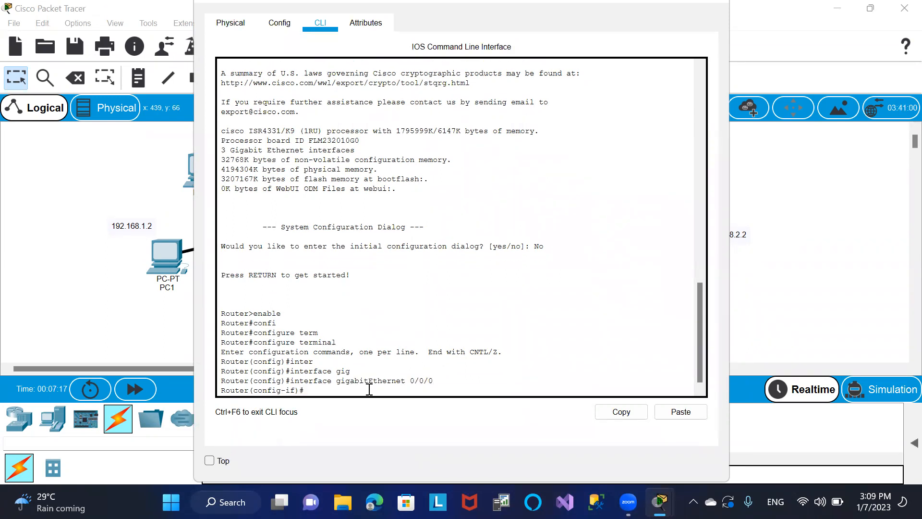
# Assign the IP address 192.168.1.254 with subnet mask 255.255.255.0 to Router1's gigabitEthernet 0/0/0 interface
pyautogui.write('ip address 192.168.1.254')
pyautogui.moveTo(535, 6); pyautogui.dragTo(713, 70)
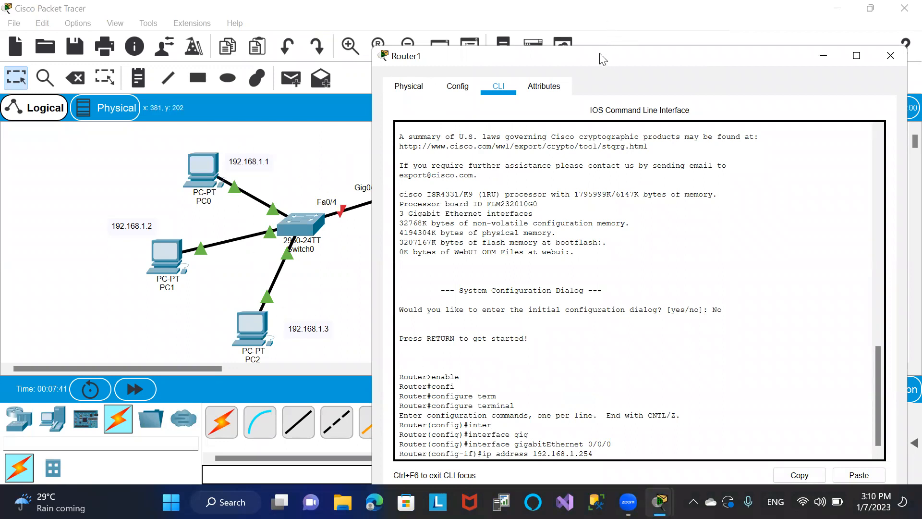
pyautogui.moveTo(603, 58); pyautogui.dragTo(476, 19)
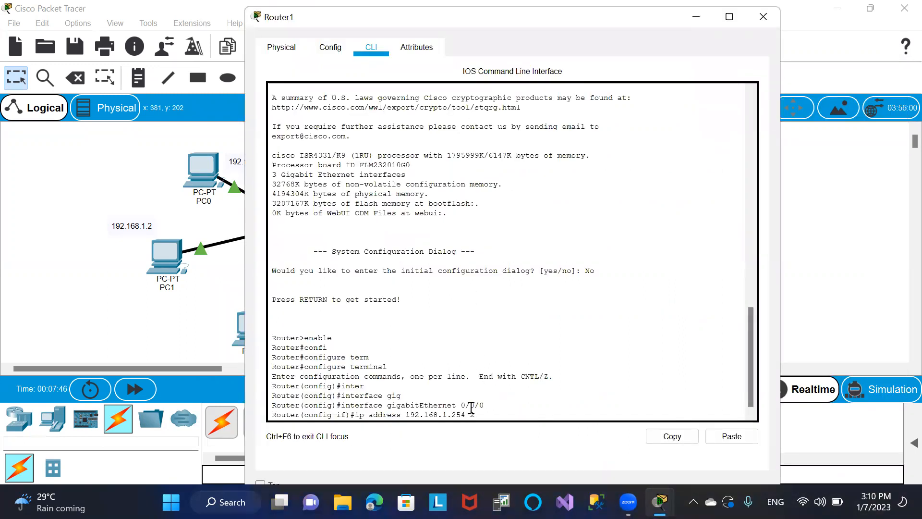
pyautogui.write('55.255.255.0')
pyautogui.press('Return')
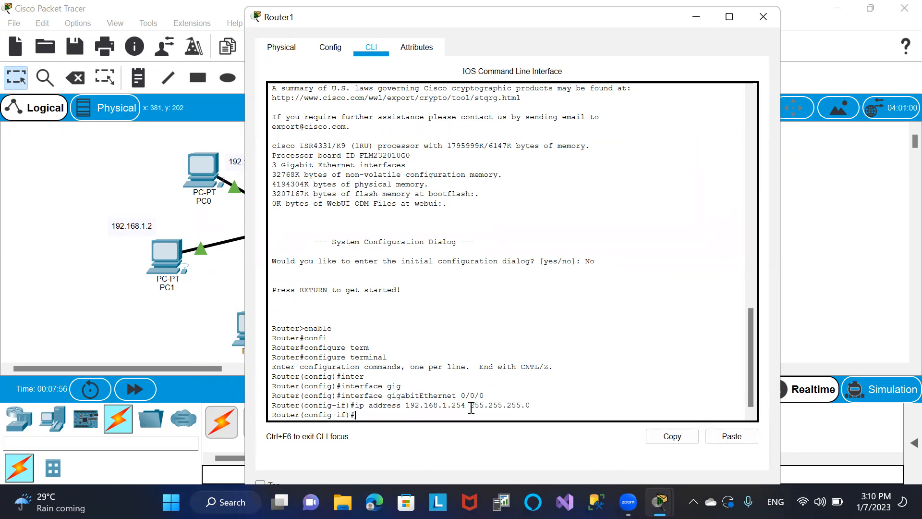
# Enable Router1's gigabitEthernet 0/0/0 interface with no shutdown and check its link to Switch0 in the topology
pyautogui.write('no shut')
pyautogui.press('Tab')
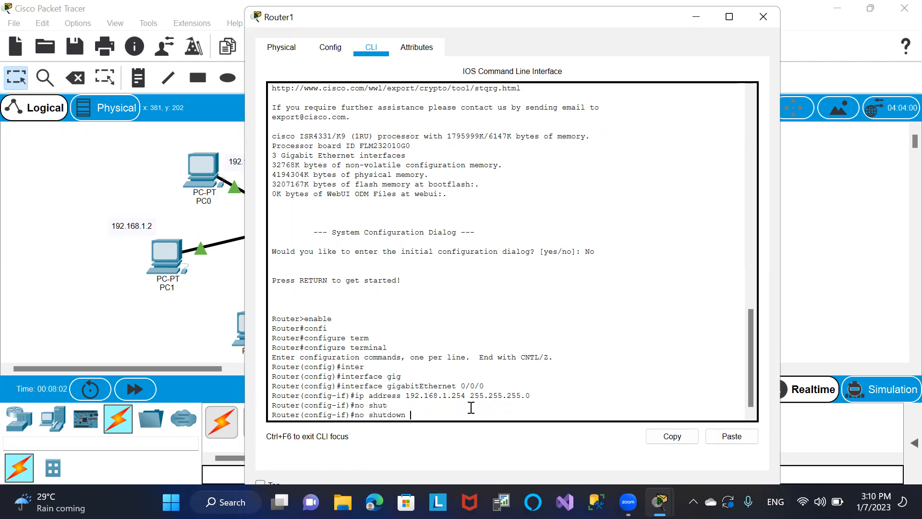
pyautogui.press('Return')
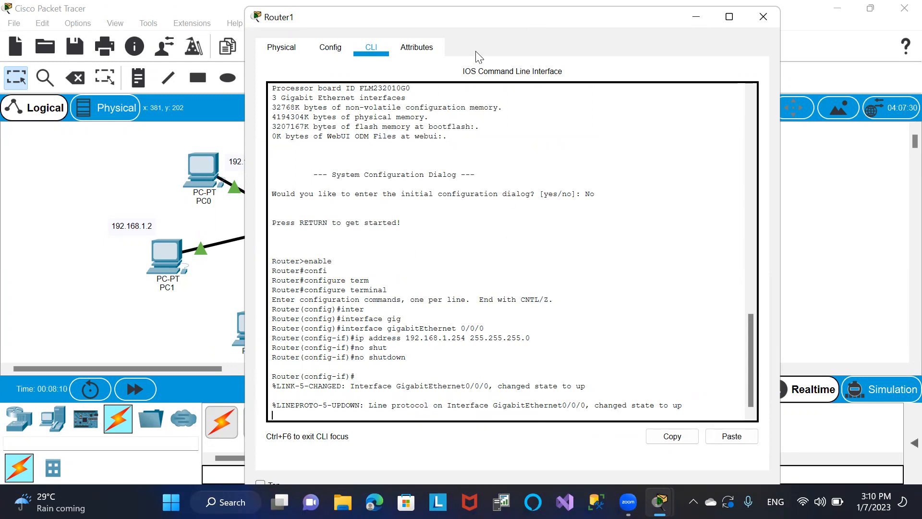
pyautogui.moveTo(538, 19); pyautogui.dragTo(437, 281)
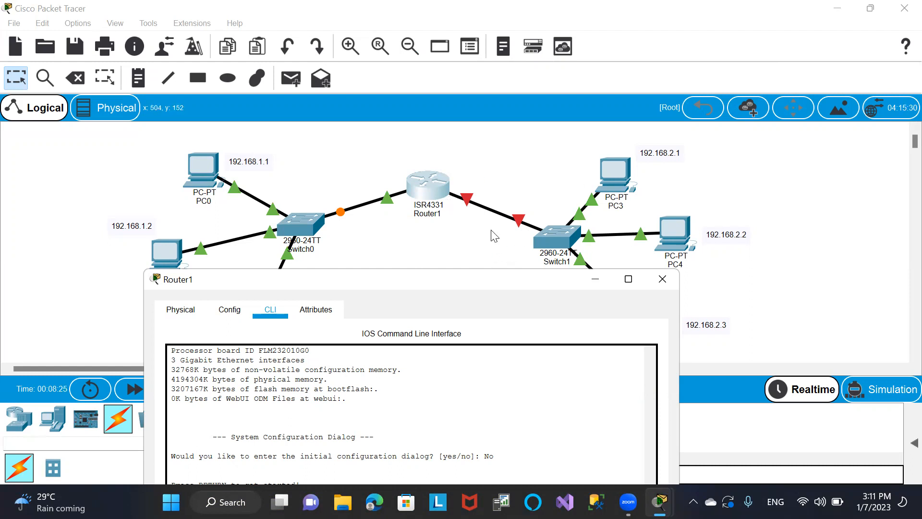
pyautogui.moveTo(482, 282); pyautogui.dragTo(528, 14)
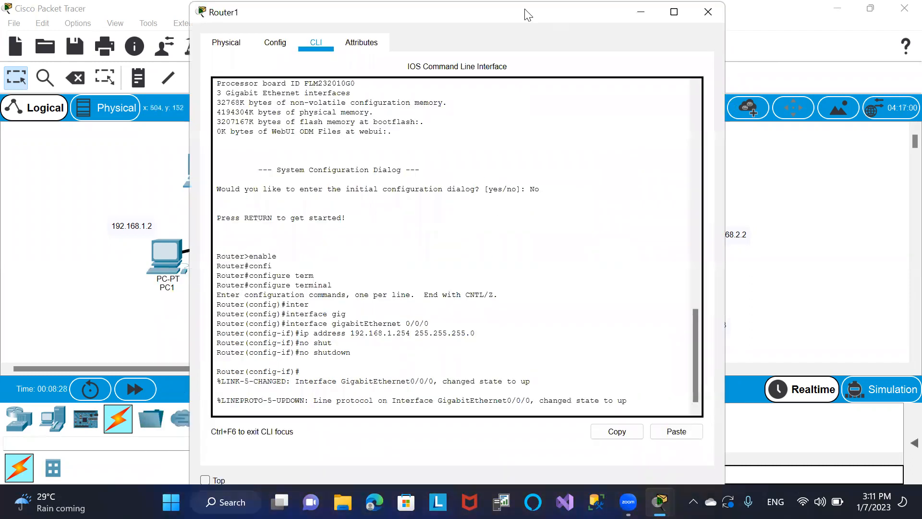
# Exit the current interface's configuration mode and enter configuration mode for gigabitEthernet 0/0/1, Router1's port towards Switch1
pyautogui.press('Return')
pyautogui.write('exi')
pyautogui.press('Return')
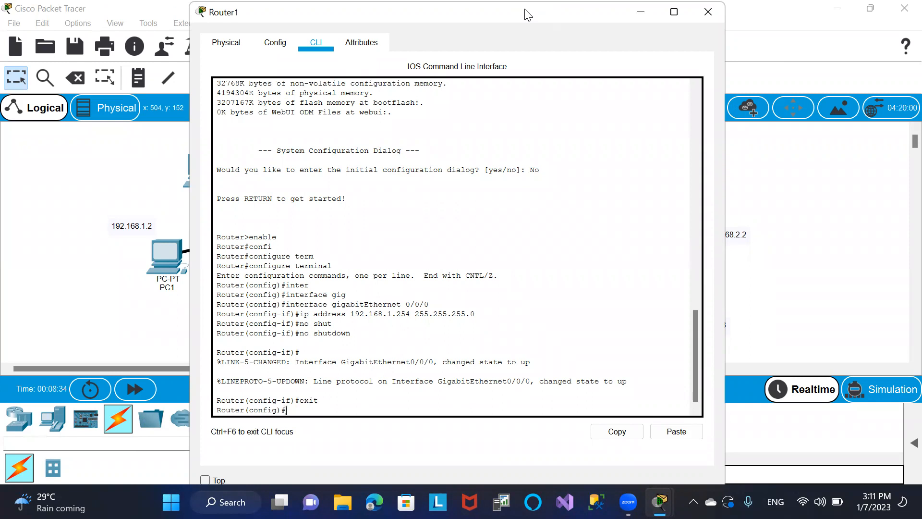
pyautogui.write('inter')
pyautogui.press('Tab')
pyautogui.write('gig')
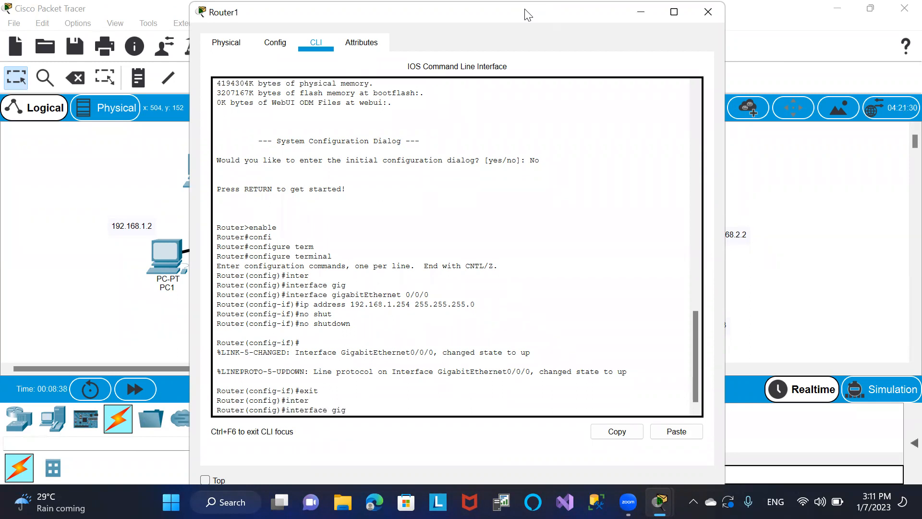
pyautogui.write('abit')
pyautogui.press('Tab')
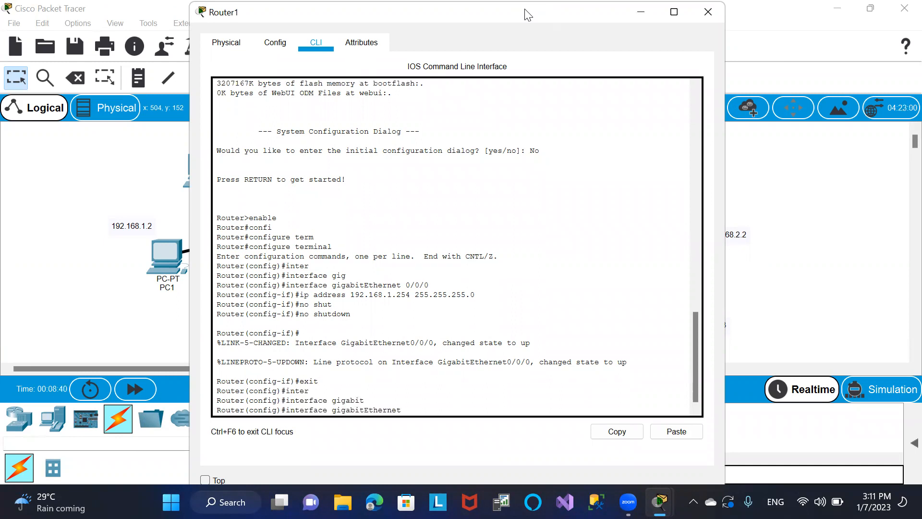
pyautogui.write('0/0/1')
pyautogui.press('Return')
# Assign the IP address 192.168.2.254 with subnet mask 255.255.255.0 to Router1's gigabitEthernet 0/0/1 interface
pyautogui.write('i')
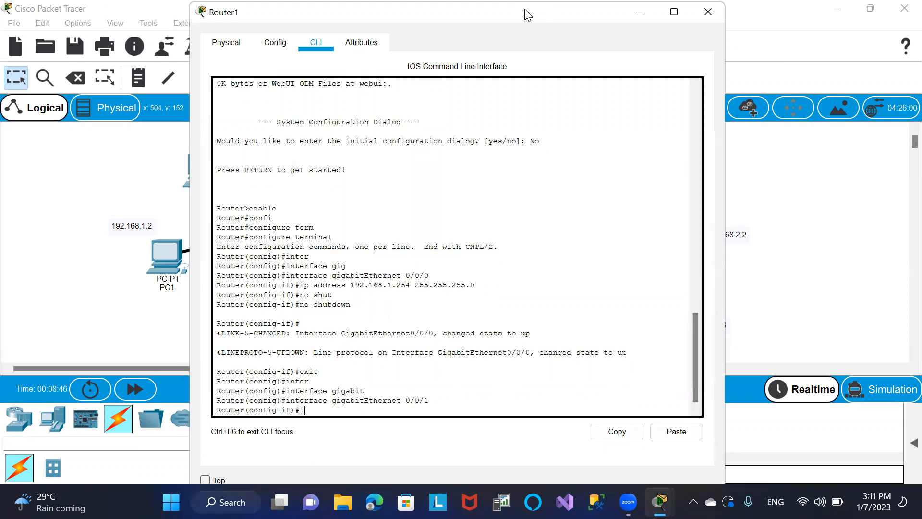
pyautogui.write('p address ')
pyautogui.write('192.18')
pyautogui.write('68.2')
pyautogui.write('.')
pyautogui.write('24')
pyautogui.write('54')
pyautogui.write(' 255.2')
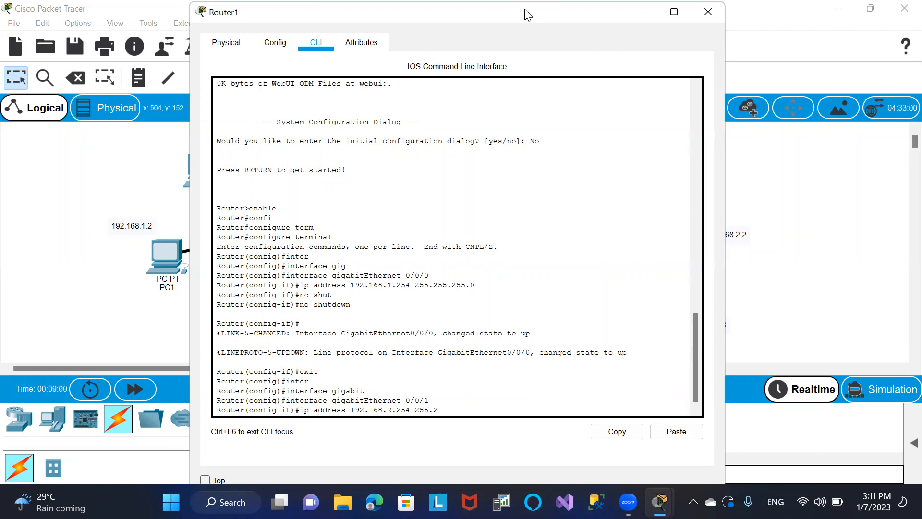
pyautogui.write('55.255.0')
pyautogui.press('Return')
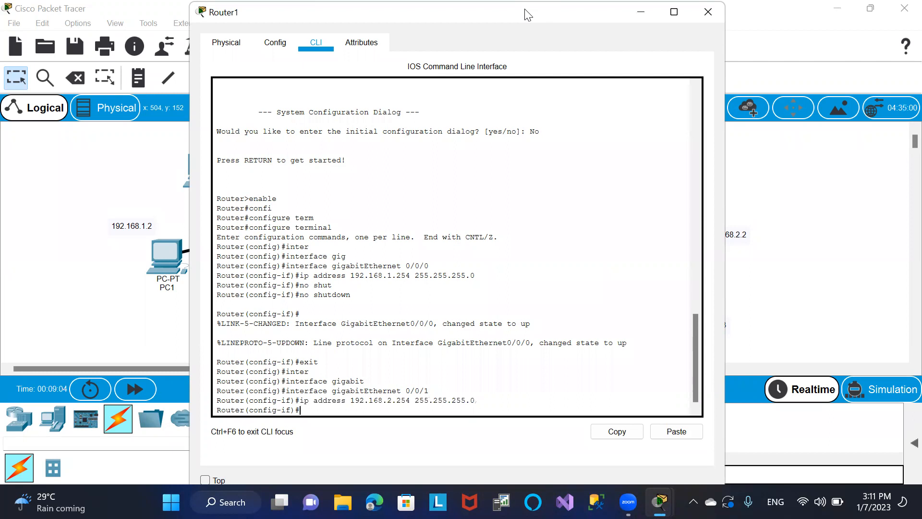
# Enable Router1's gigabitEthernet 0/0/1 interface with no shutdown and close the router window
pyautogui.write('no shut')
pyautogui.press('Tab')
pyautogui.press('Return')
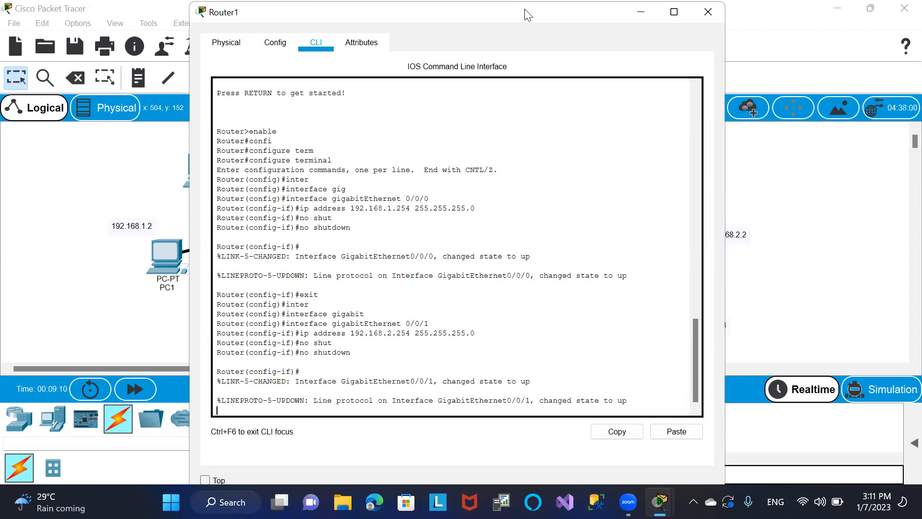
pyautogui.press('Return')
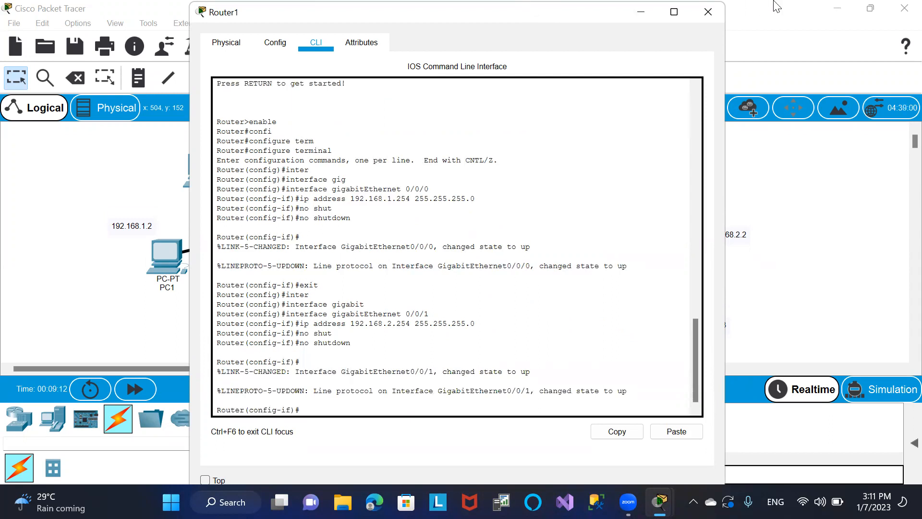
pyautogui.click(716, 8)
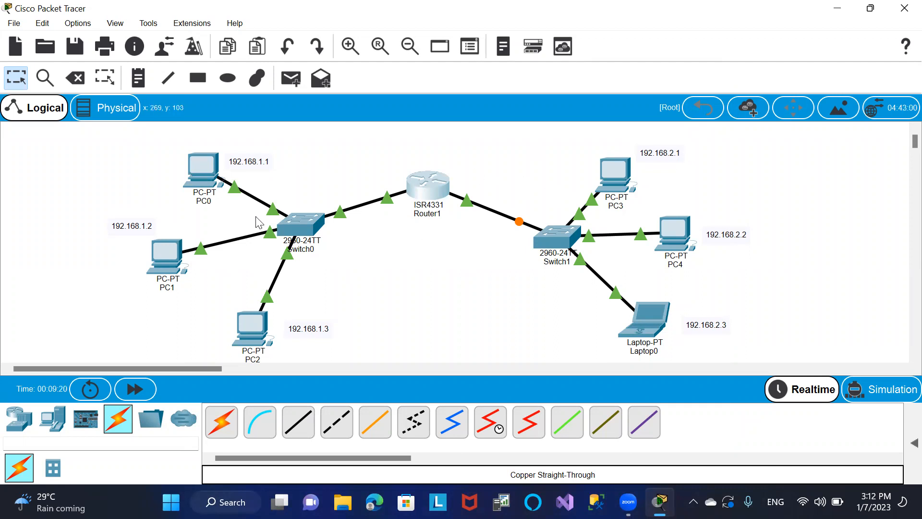
# Ping 192.168.1.2 from PC0's command prompt to test connectivity within the first LAN
pyautogui.click(190, 169)
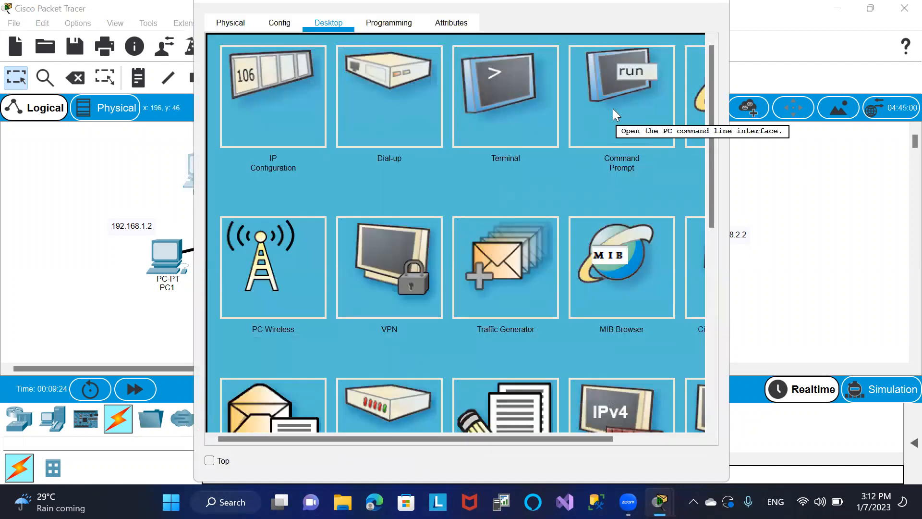
pyautogui.click(613, 109)
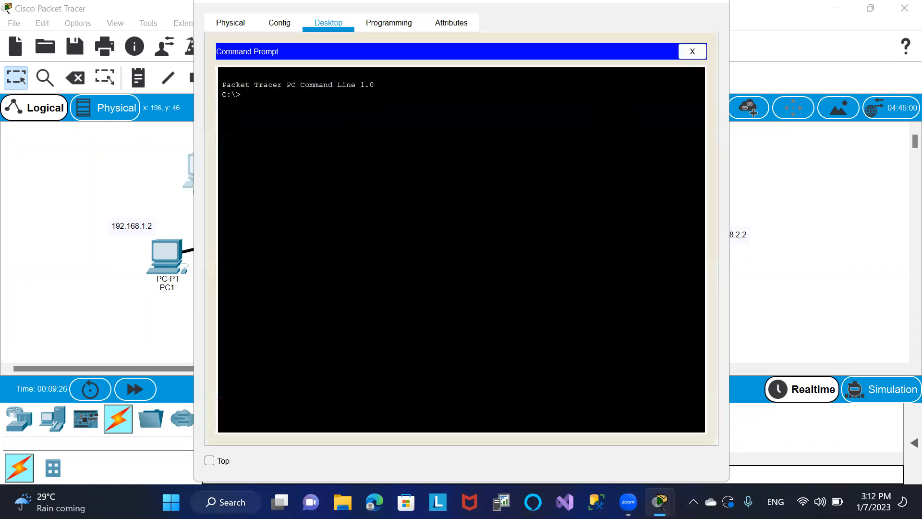
pyautogui.write('ping 192.168.1.2')
pyautogui.press('Return')
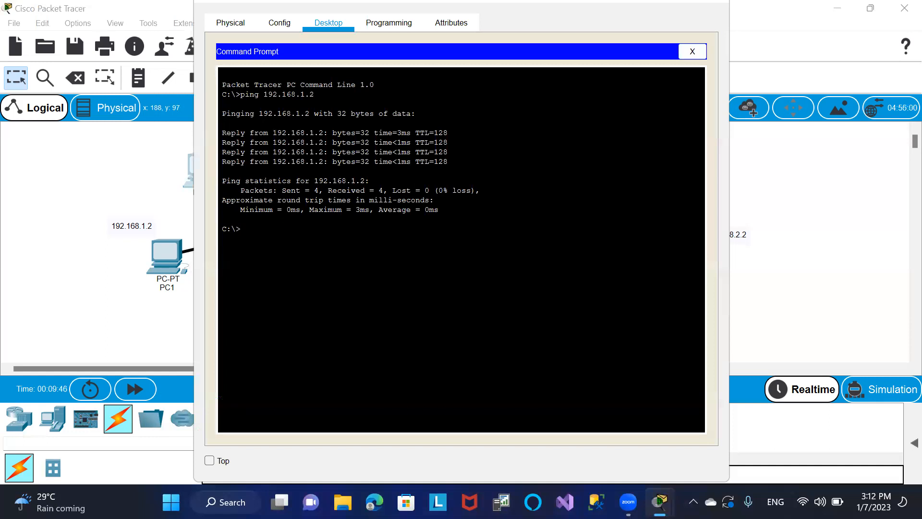
# Ping 192.168.2.1 from PC0 to test connectivity to the second LAN, and close its command prompt
pyautogui.press('Return')
pyautogui.write('ping 192.168.2.1')
pyautogui.press('Return')
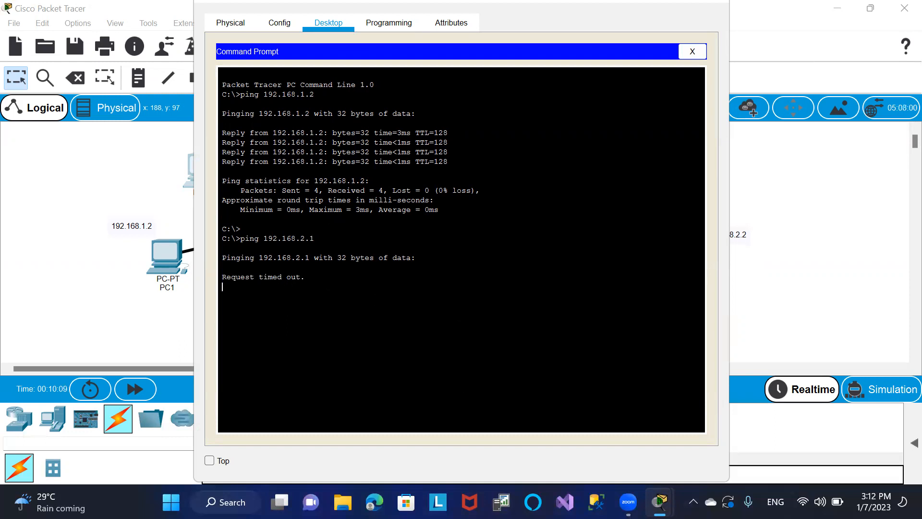
pyautogui.click(691, 51)
# Set PC0's default gateway to 192.168.1.254, copy the address and close the PC0 window
pyautogui.click(258, 91)
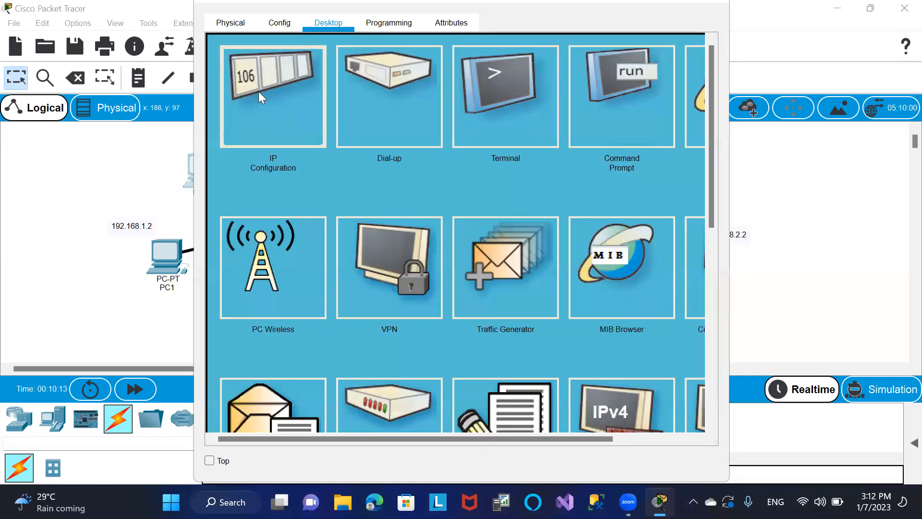
pyautogui.press('BackSpace')
pyautogui.press('BackSpace')
pyautogui.press('BackSpace')
pyautogui.press('BackSpace')
pyautogui.press('BackSpace')
pyautogui.press('BackSpace')
pyautogui.press('BackSpace')
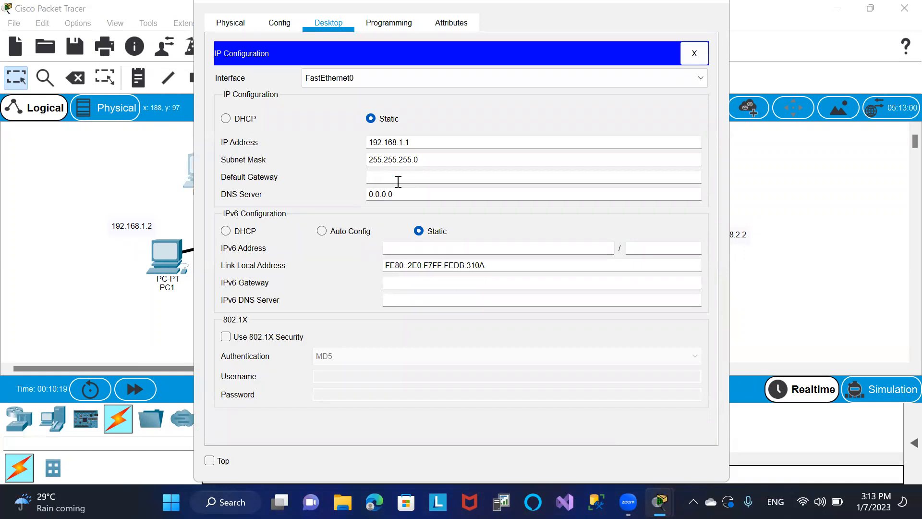
pyautogui.write('2')
pyautogui.press('BackSpace')
pyautogui.write('192.168.1.254')
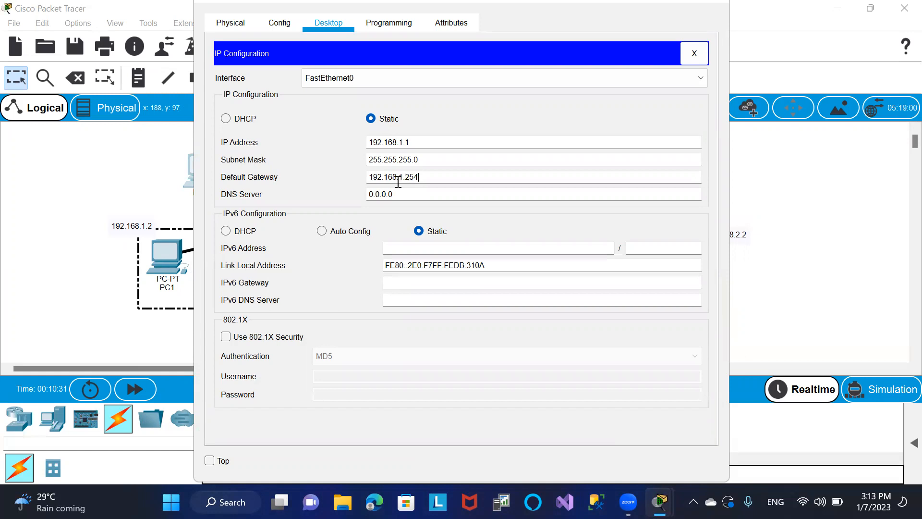
pyautogui.moveTo(420, 178); pyautogui.dragTo(371, 177)
pyautogui.click(719, 2)
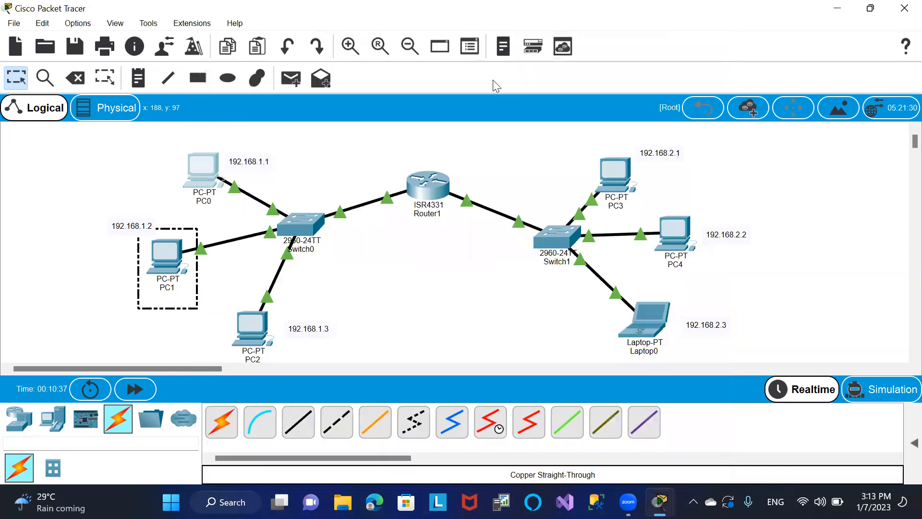
# Set PC1's default gateway to 192.168.1.254 in its IP configuration and close the PC1 window
pyautogui.click(164, 264)
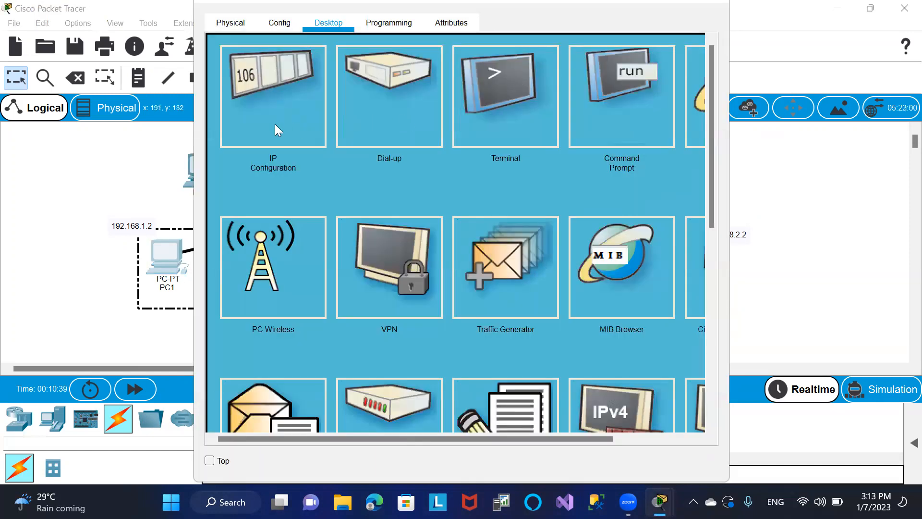
pyautogui.click(275, 125)
pyautogui.click(416, 173)
pyautogui.press('BackSpace')
pyautogui.press('BackSpace')
pyautogui.press('BackSpace')
pyautogui.press('BackSpace')
pyautogui.press('BackSpace')
pyautogui.press('BackSpace')
pyautogui.press('BackSpace')
pyautogui.write('192.168.1.254')
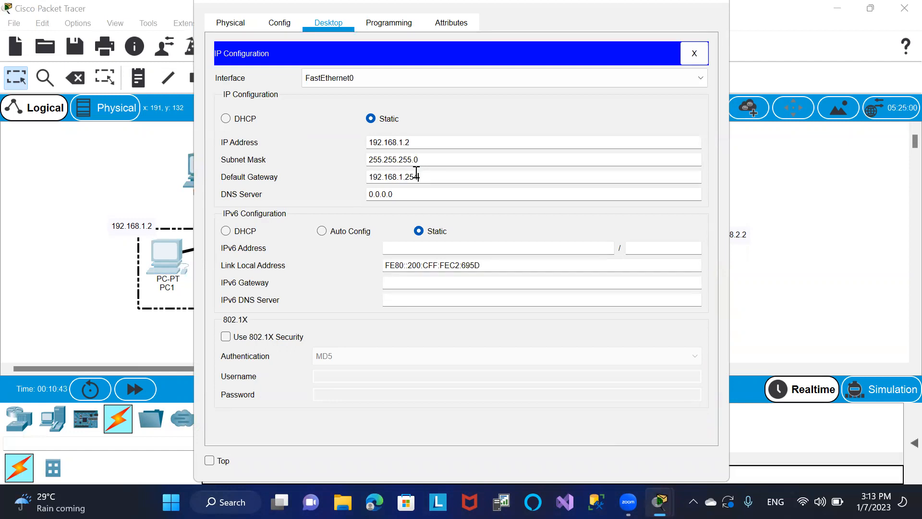
pyautogui.click(719, 3)
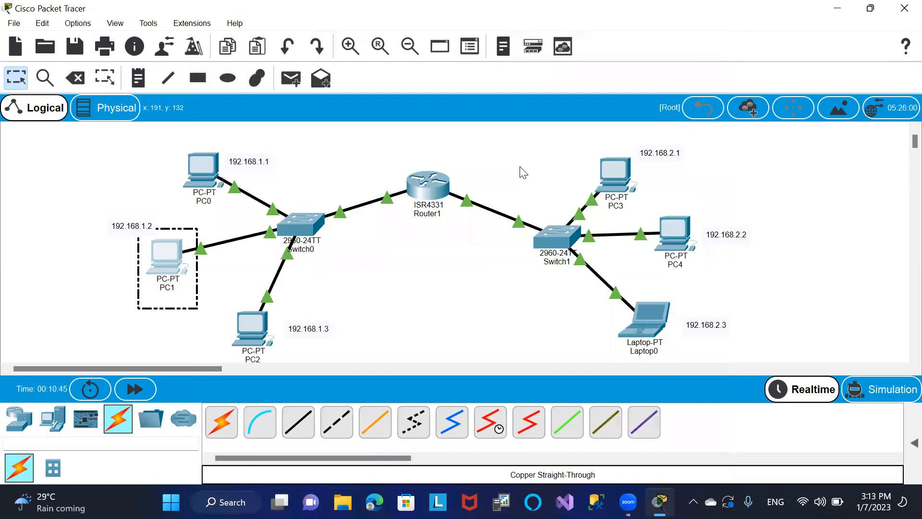
# Set PC2's default gateway to 192.168.1.254 in its IP configuration and close the PC2 window
pyautogui.click(255, 320)
pyautogui.click(314, 87)
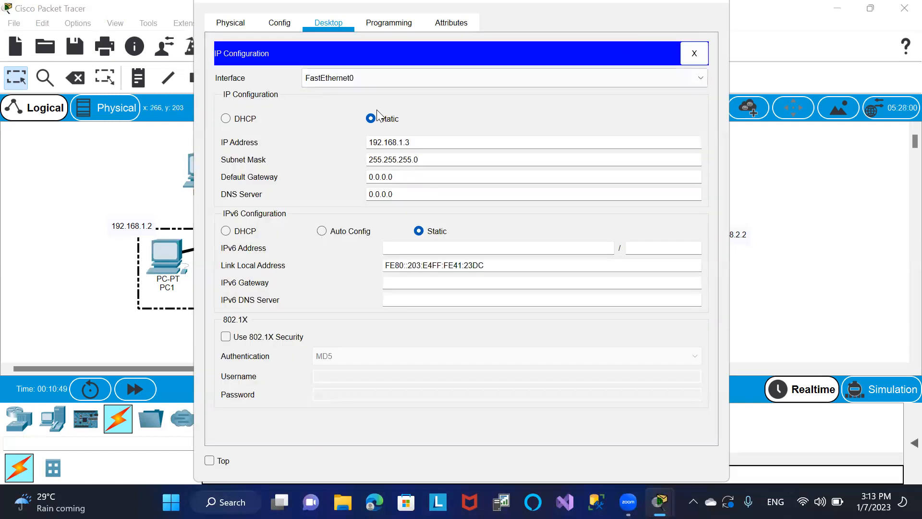
pyautogui.moveTo(410, 181); pyautogui.dragTo(361, 180)
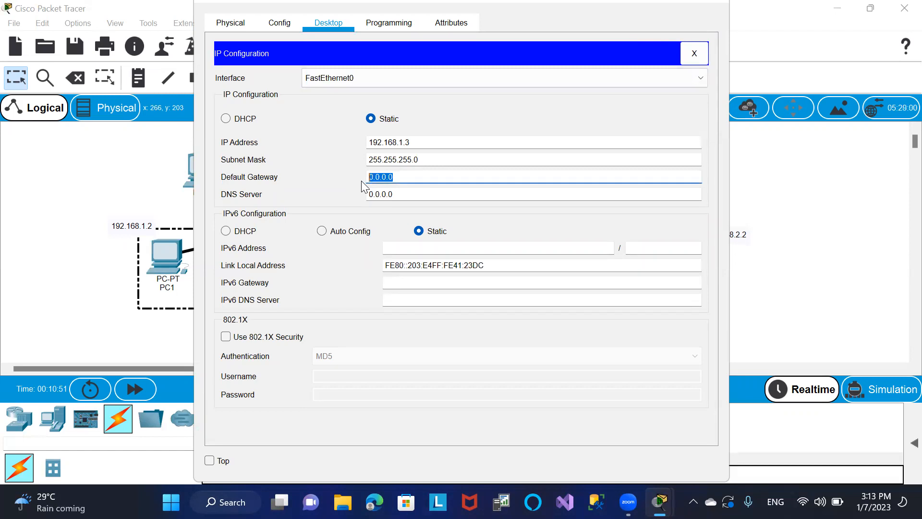
pyautogui.write('192.168.1.254')
pyautogui.click(718, 4)
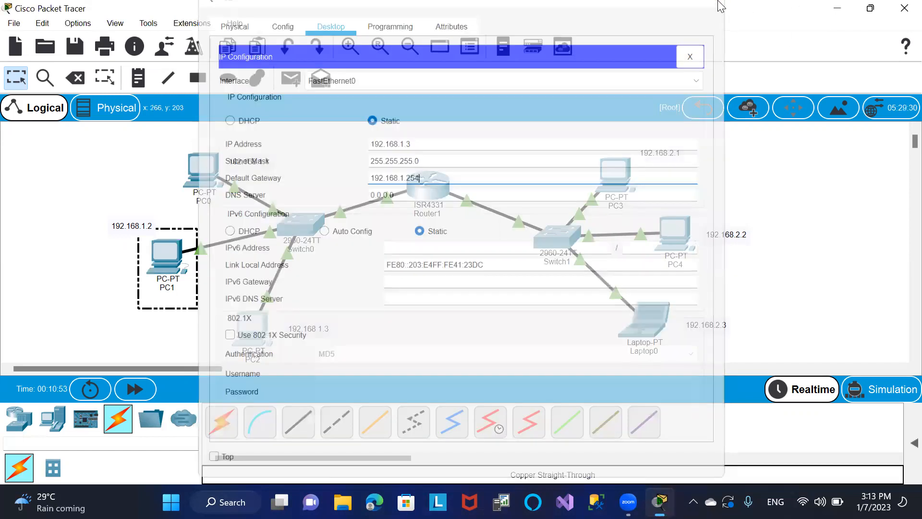
# Set PC3's default gateway to 192.168.2.254, copy the address and close the PC3 window
pyautogui.click(627, 170)
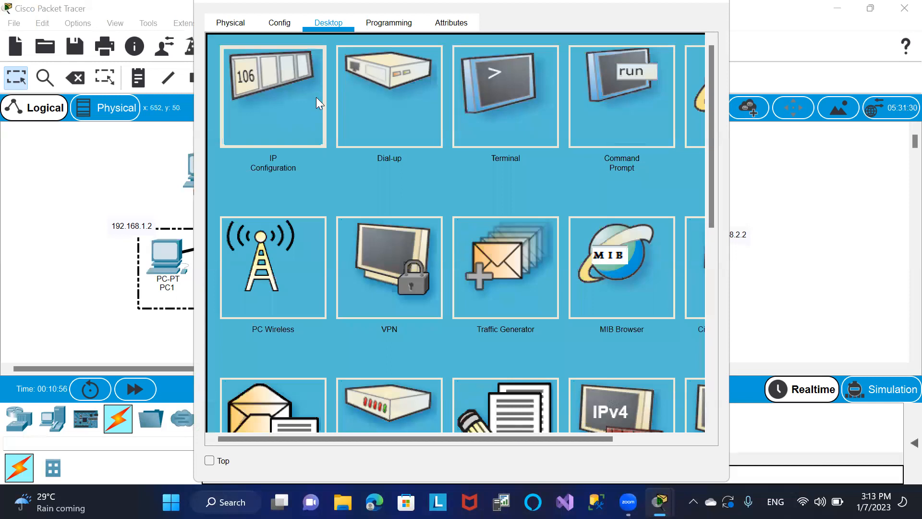
pyautogui.click(316, 97)
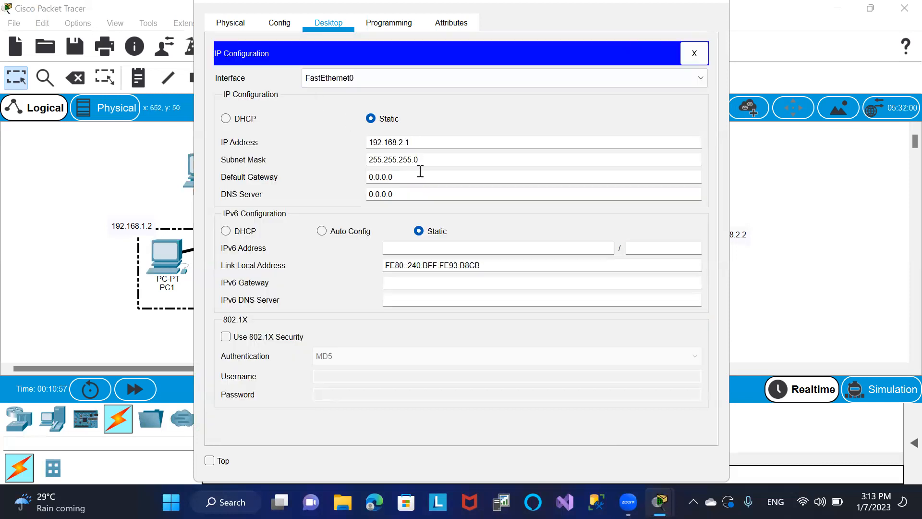
pyautogui.press('BackSpace')
pyautogui.press('BackSpace')
pyautogui.press('BackSpace')
pyautogui.press('BackSpace')
pyautogui.press('BackSpace')
pyautogui.press('BackSpace')
pyautogui.write('192.168.1.254')
pyautogui.click(403, 176)
pyautogui.press('BackSpace')
pyautogui.write('2')
pyautogui.moveTo(426, 176); pyautogui.dragTo(367, 176)
pyautogui.click(718, 6)
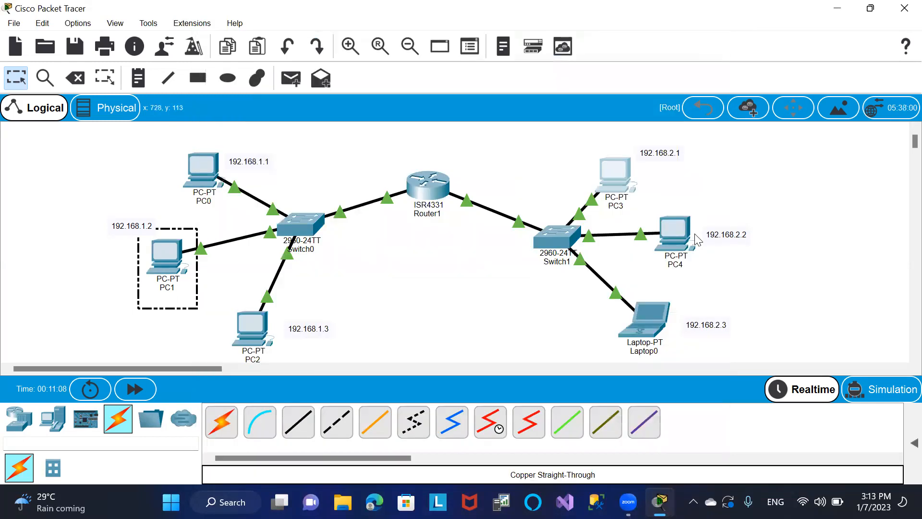
# Set PC4's default gateway to 192.168.2.254 in its IP configuration and close the PC4 window
pyautogui.click(675, 233)
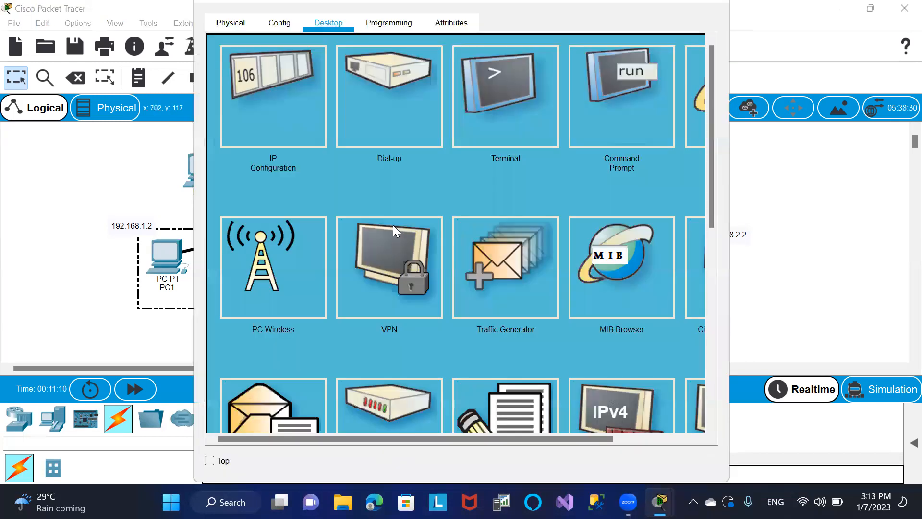
pyautogui.click(291, 126)
pyautogui.moveTo(406, 176); pyautogui.dragTo(371, 173)
pyautogui.write('192.168.2.254')
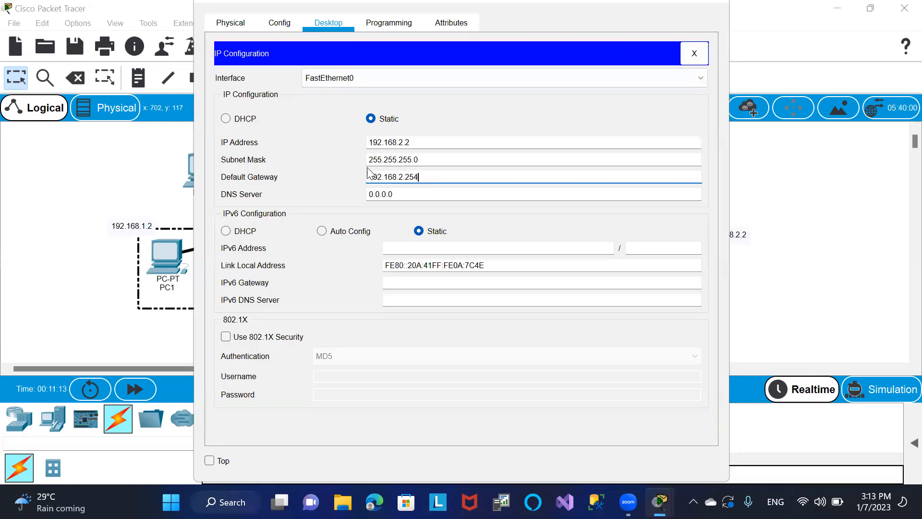
pyautogui.click(724, 2)
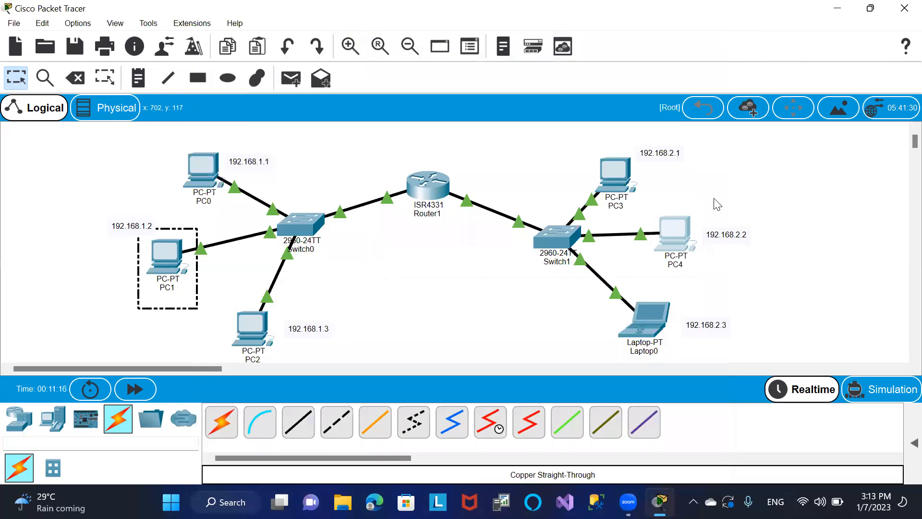
# Set Laptop0's default gateway to 192.168.2.254 in its IP configuration and close the Laptop0 window
pyautogui.click(640, 326)
pyautogui.click(276, 105)
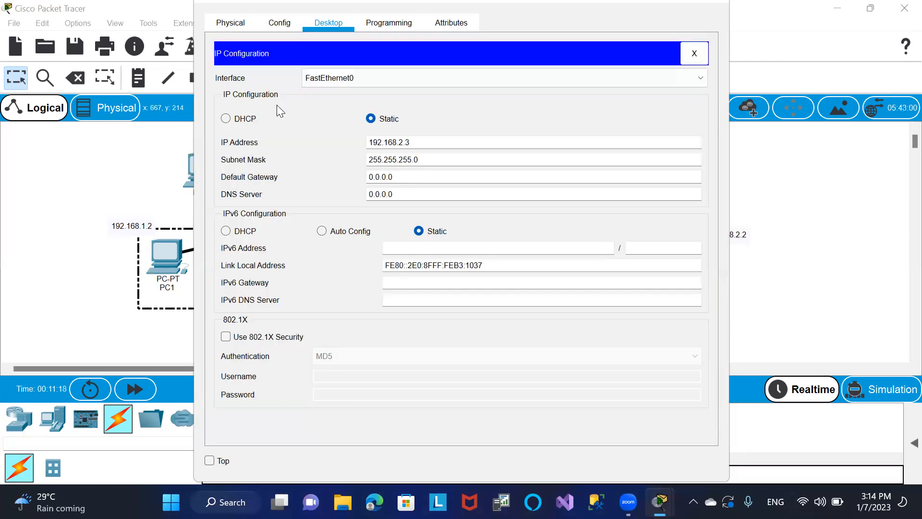
pyautogui.moveTo(403, 175); pyautogui.dragTo(356, 179)
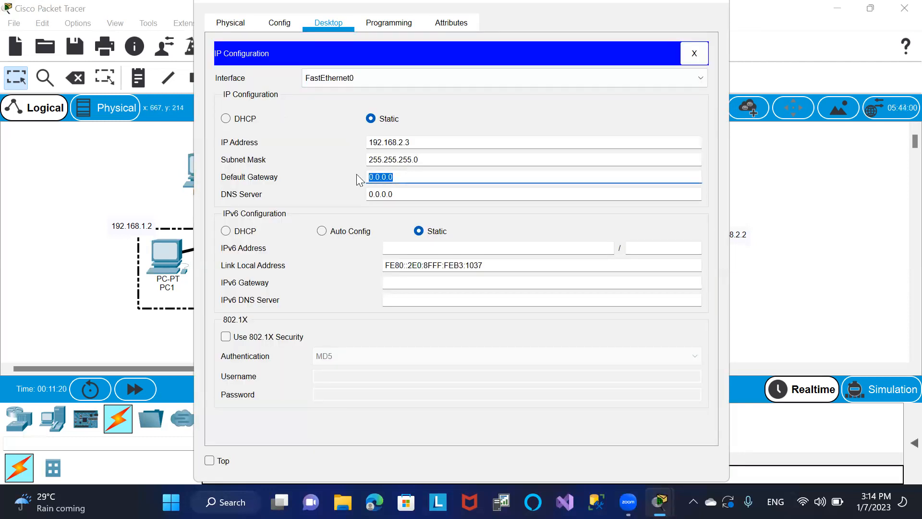
pyautogui.write('192.168.2.254')
pyautogui.click(726, 7)
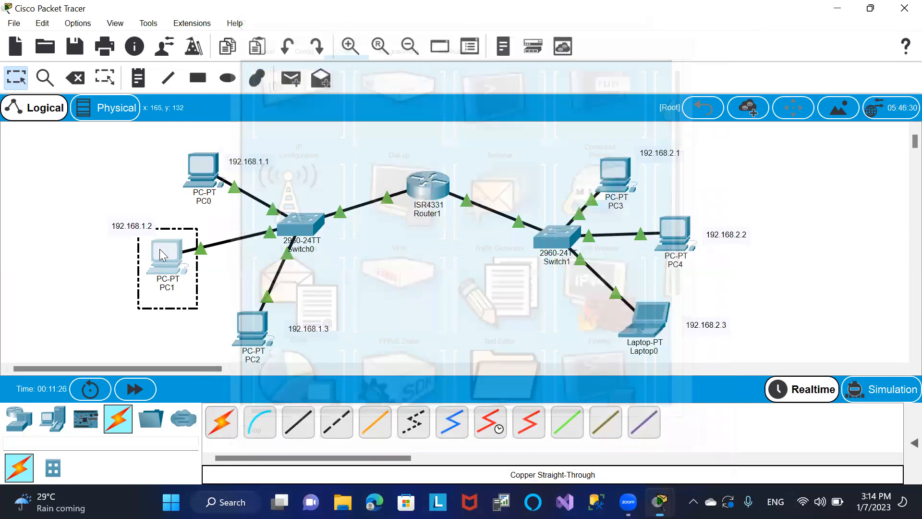
# Ping 192.168.2.2 twice from PC1's command prompt to test the route between the LANs, and close the PC1 window
pyautogui.click(174, 257)
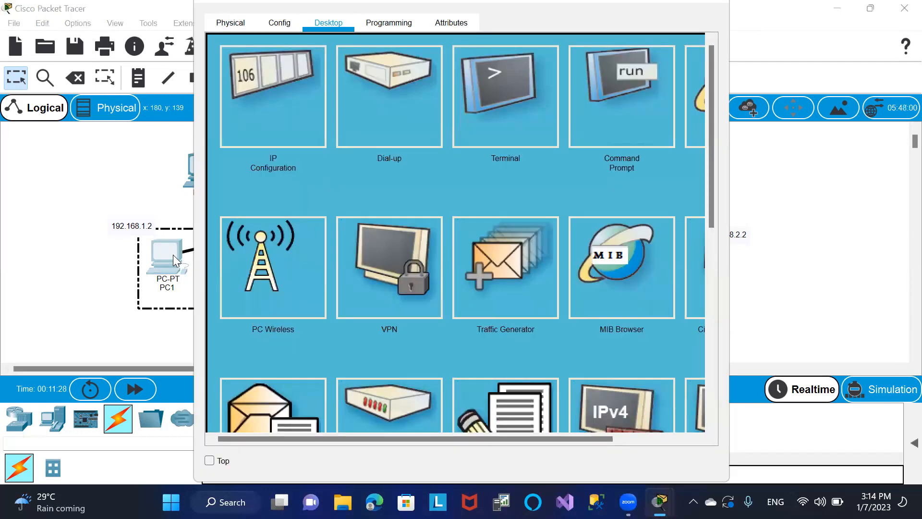
pyautogui.click(595, 105)
pyautogui.write('ping 192.168')
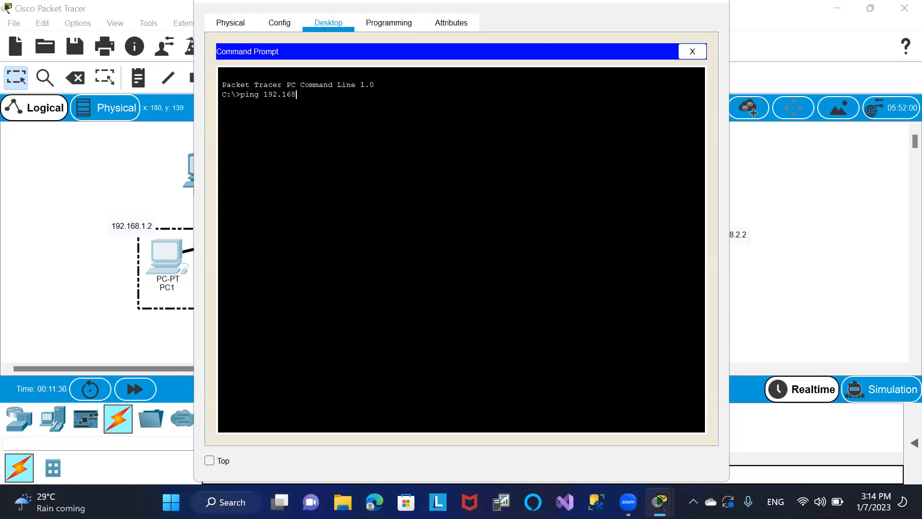
pyautogui.write('.2.2')
pyautogui.press('Return')
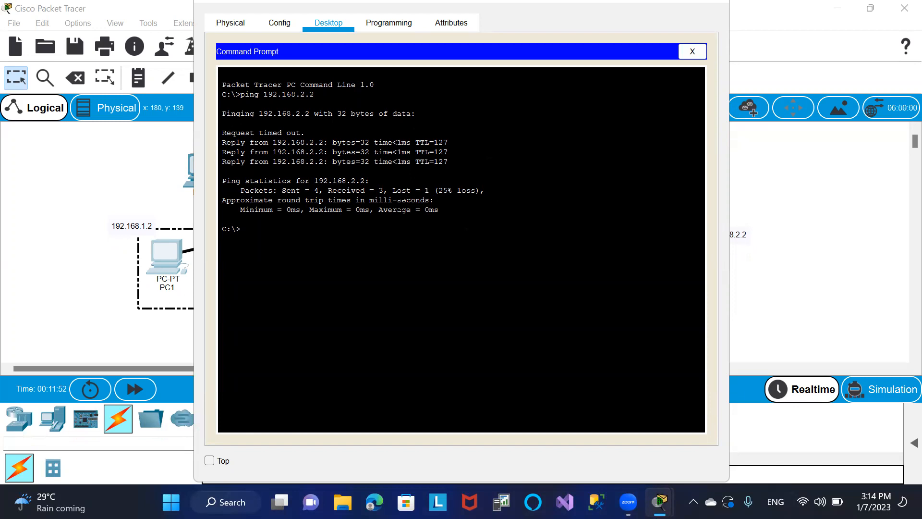
pyautogui.write('ping 192.168.2.2')
pyautogui.press('Return')
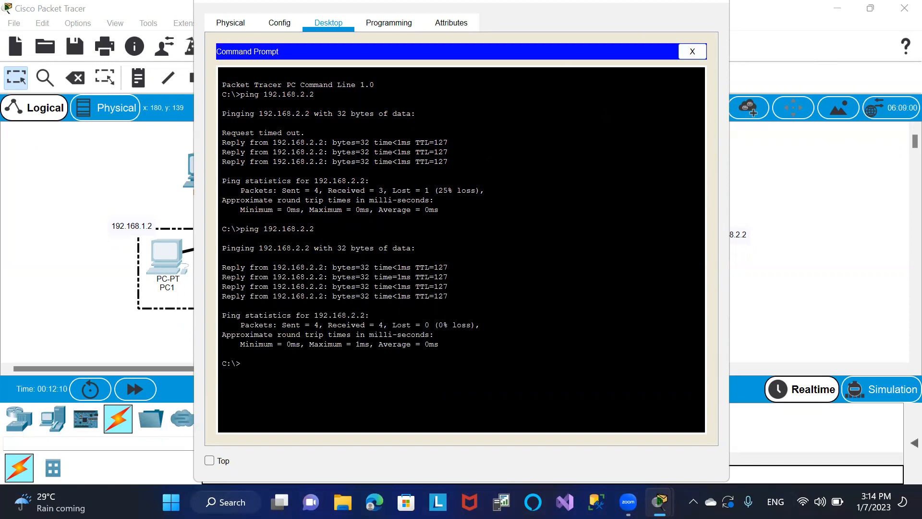
pyautogui.click(724, 1)
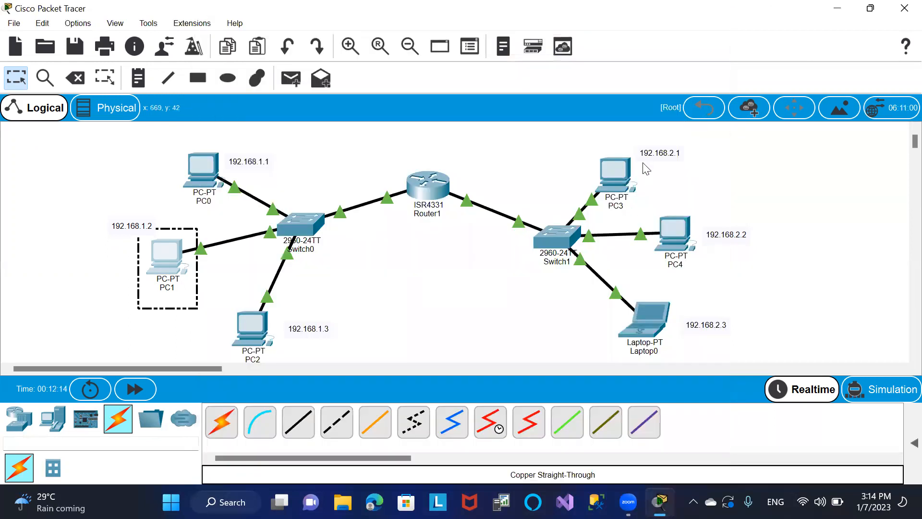
# Ping 192.168.1.1 twice from PC3's command prompt to test the reverse direction, and close the PC3 window
pyautogui.click(621, 169)
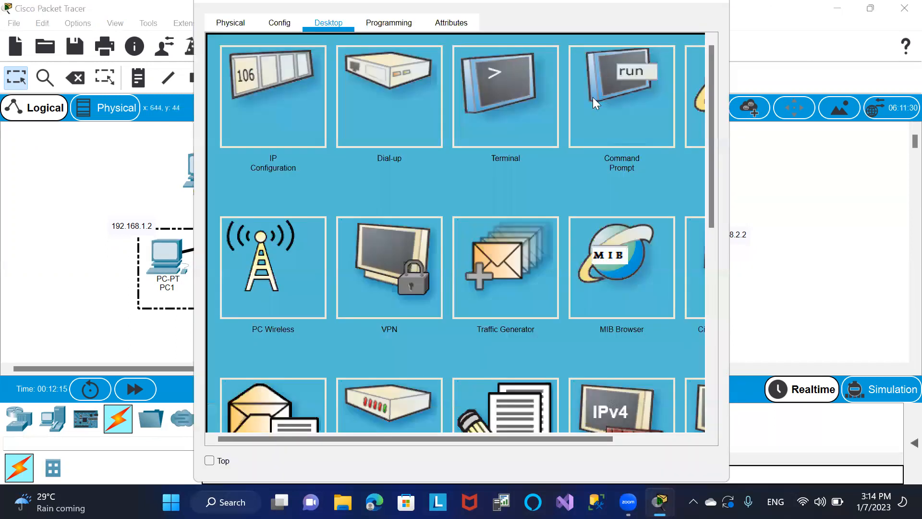
pyautogui.click(593, 97)
pyautogui.write('pin')
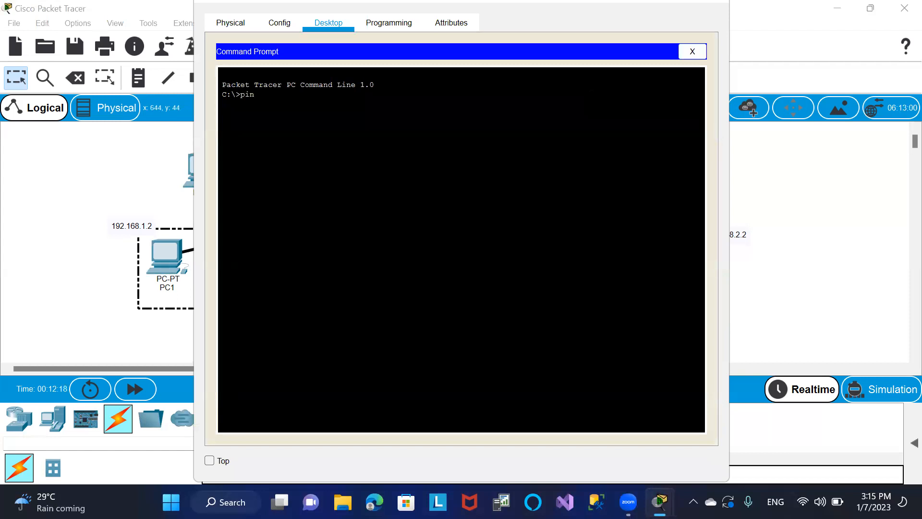
pyautogui.write('g 192.168.1.1')
pyautogui.press('Return')
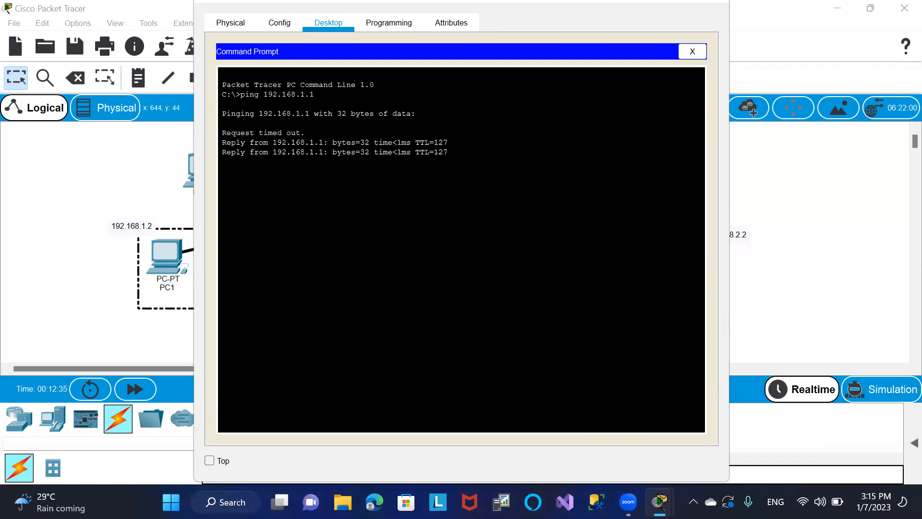
pyautogui.write('p')
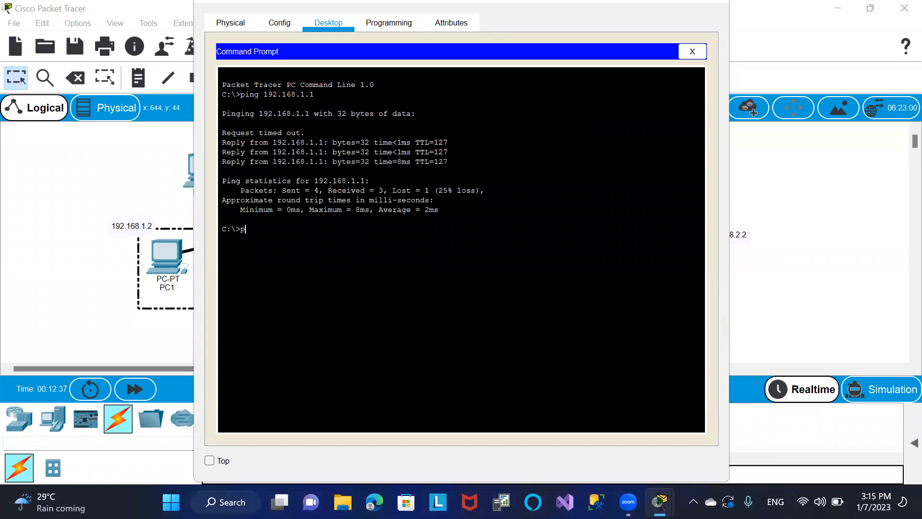
pyautogui.write('ing 192.168.1.1')
pyautogui.press('Return')
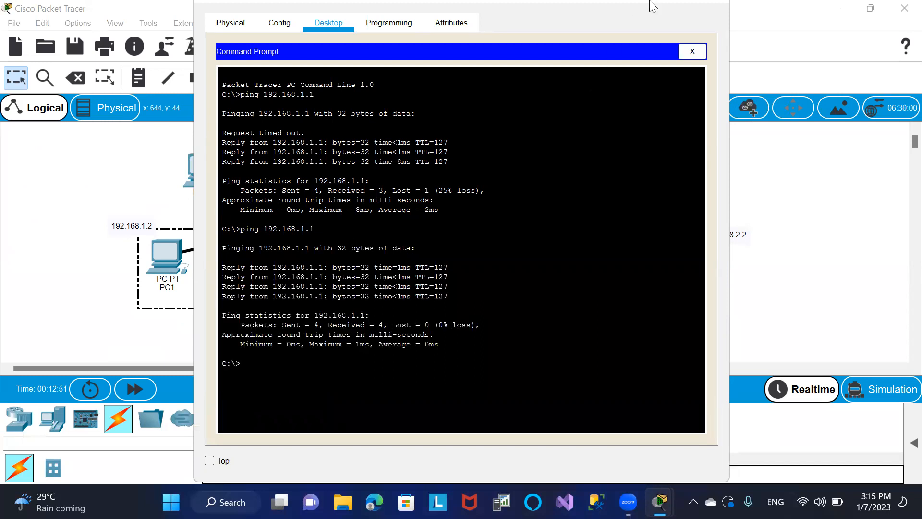
pyautogui.click(710, 7)
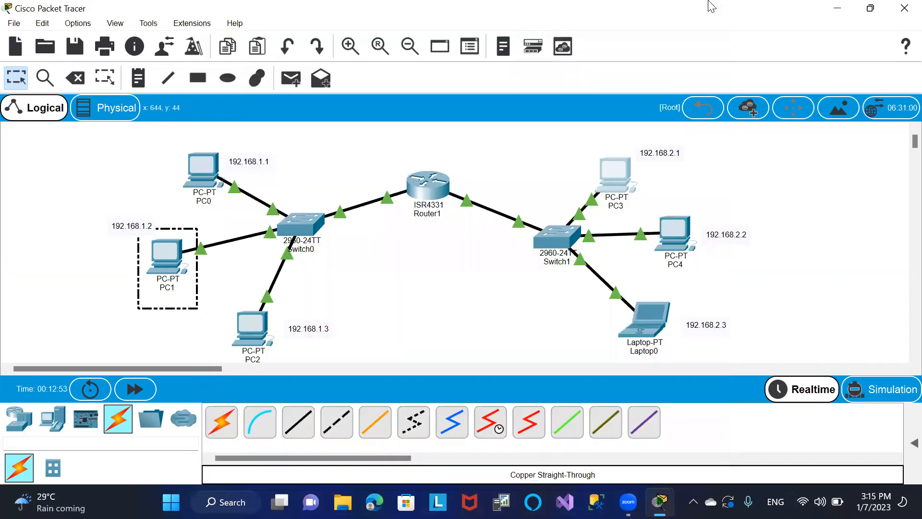